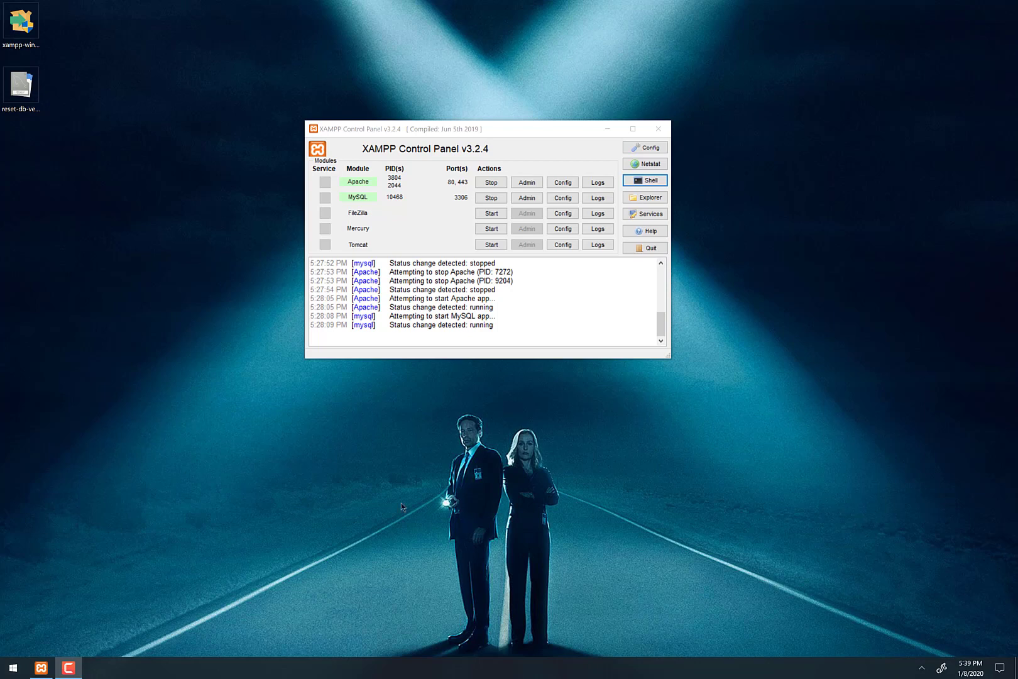
# - Open a XAMPP shell and log in to the MariaDB monitor as root with the root password
pyautogui.click(644, 181)
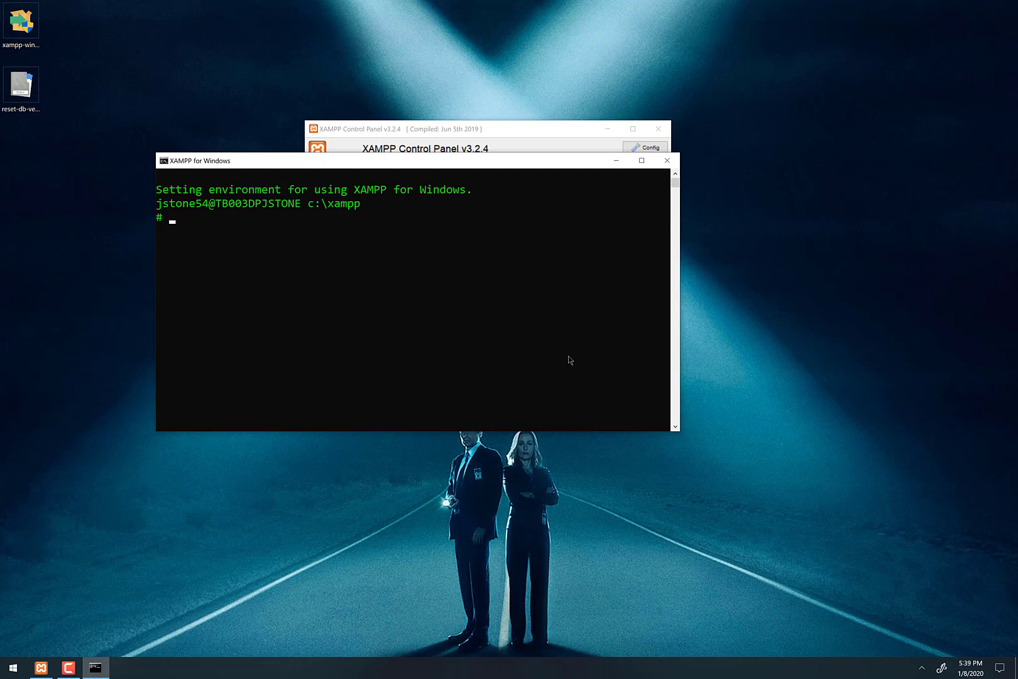
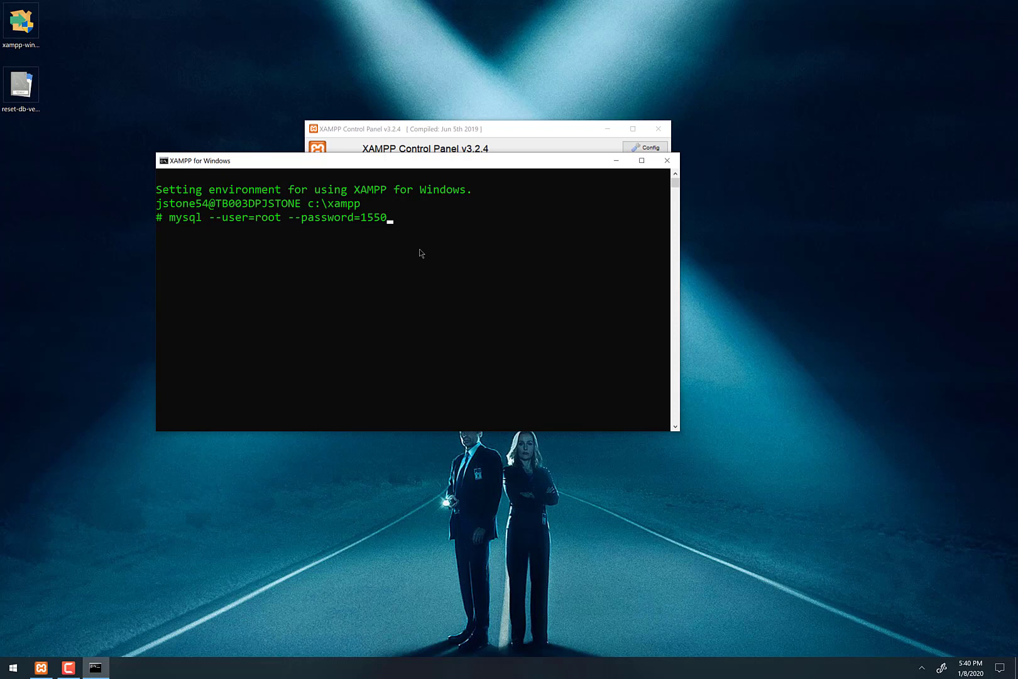
pyautogui.press('Return')
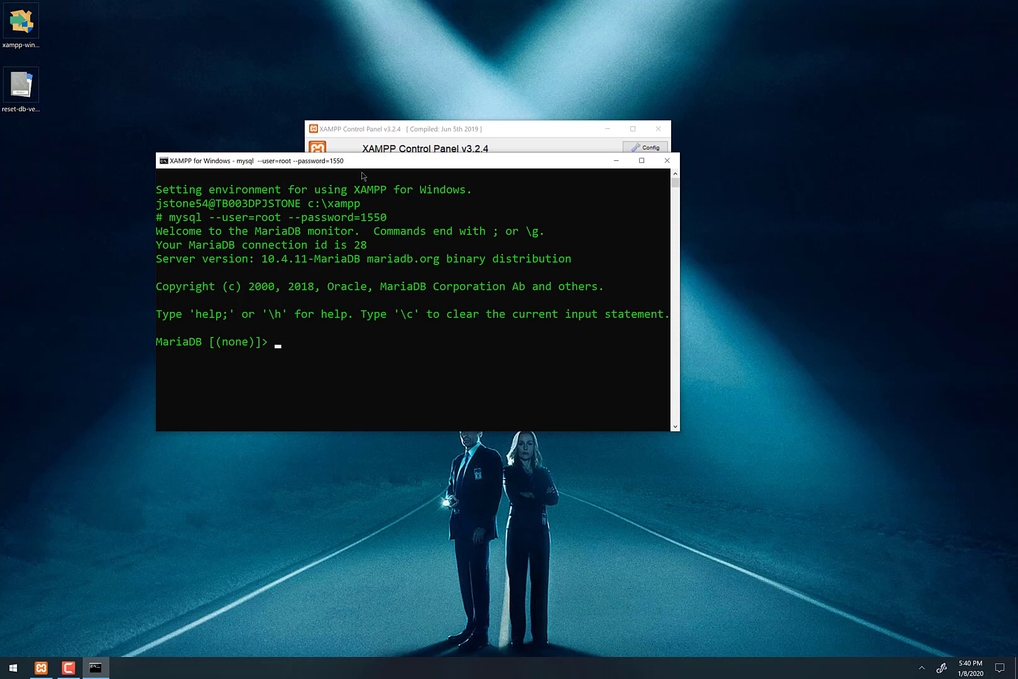
pyautogui.moveTo(356, 162); pyautogui.dragTo(378, 243)
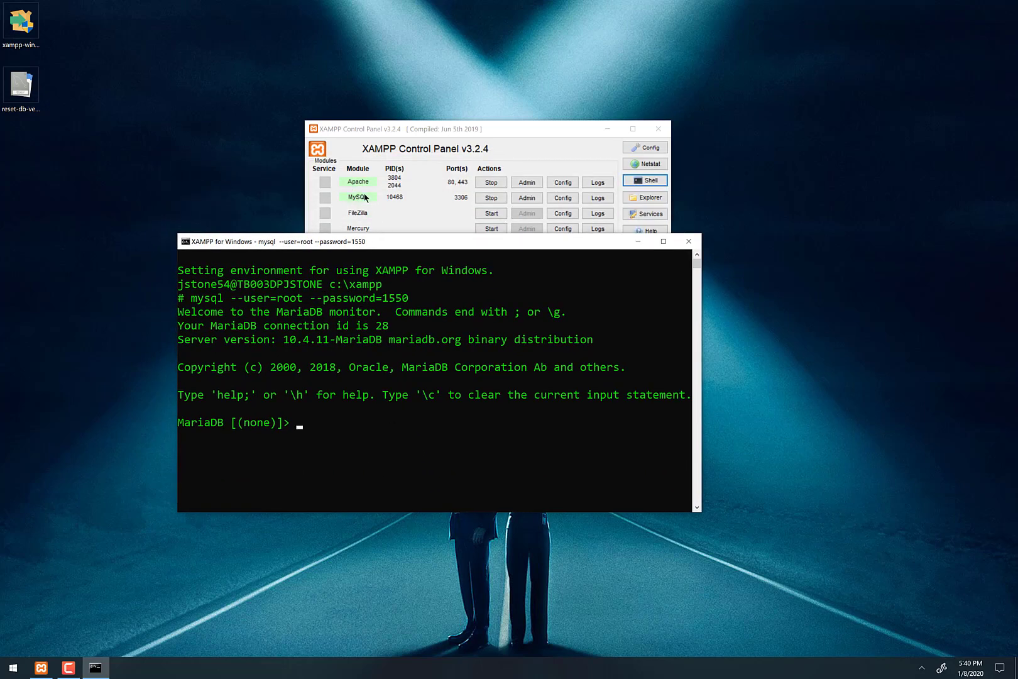
pyautogui.click(519, 130)
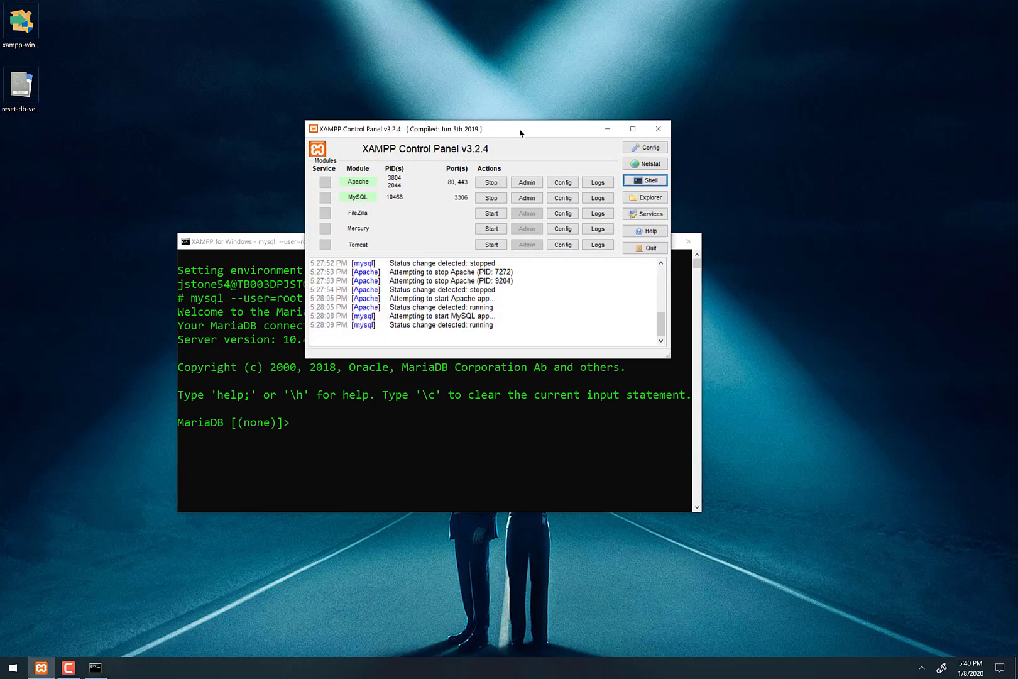
pyautogui.click(527, 199)
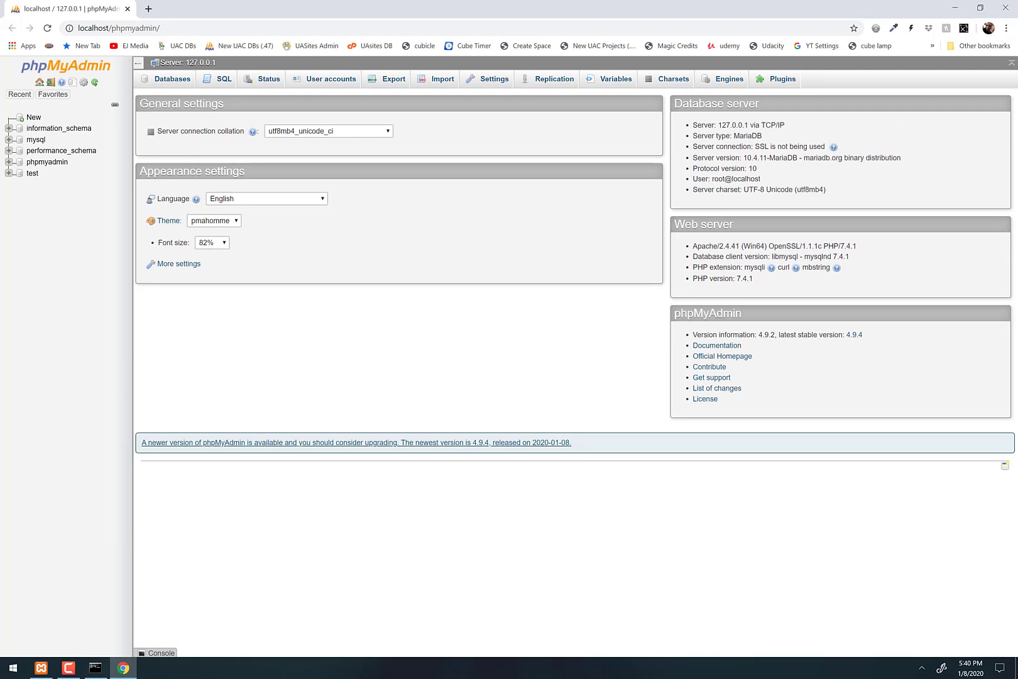
pyautogui.click(1009, 9)
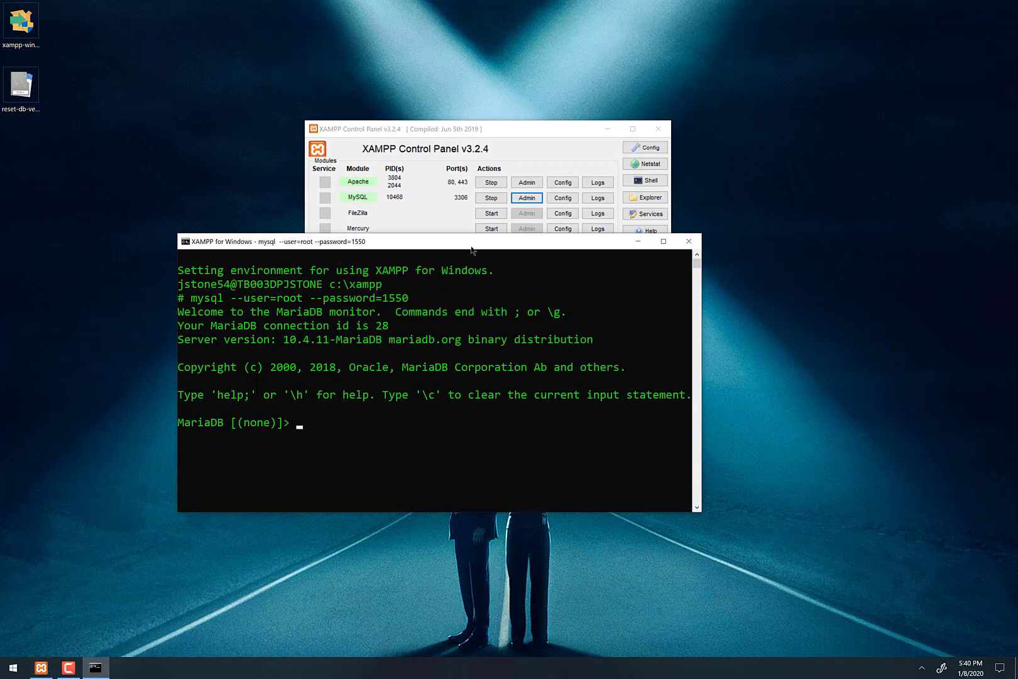
pyautogui.moveTo(469, 246); pyautogui.dragTo(467, 158)
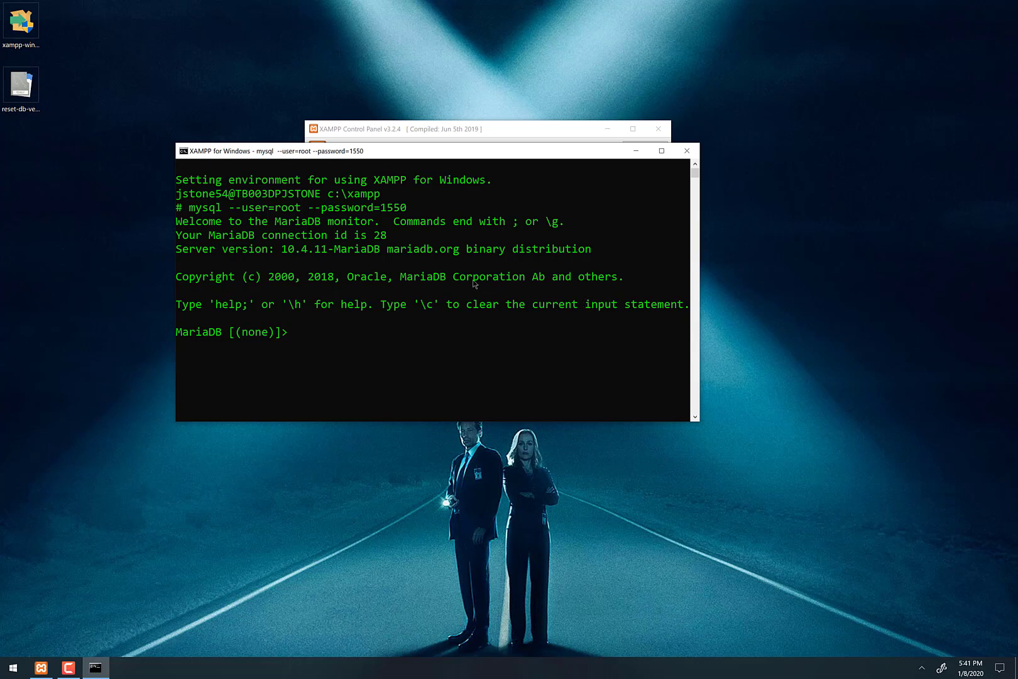
# - Type 'source' at the MariaDB prompt and drag in the Desktop file reset-db-ver-10.sql's path
pyautogui.click(32, 94)
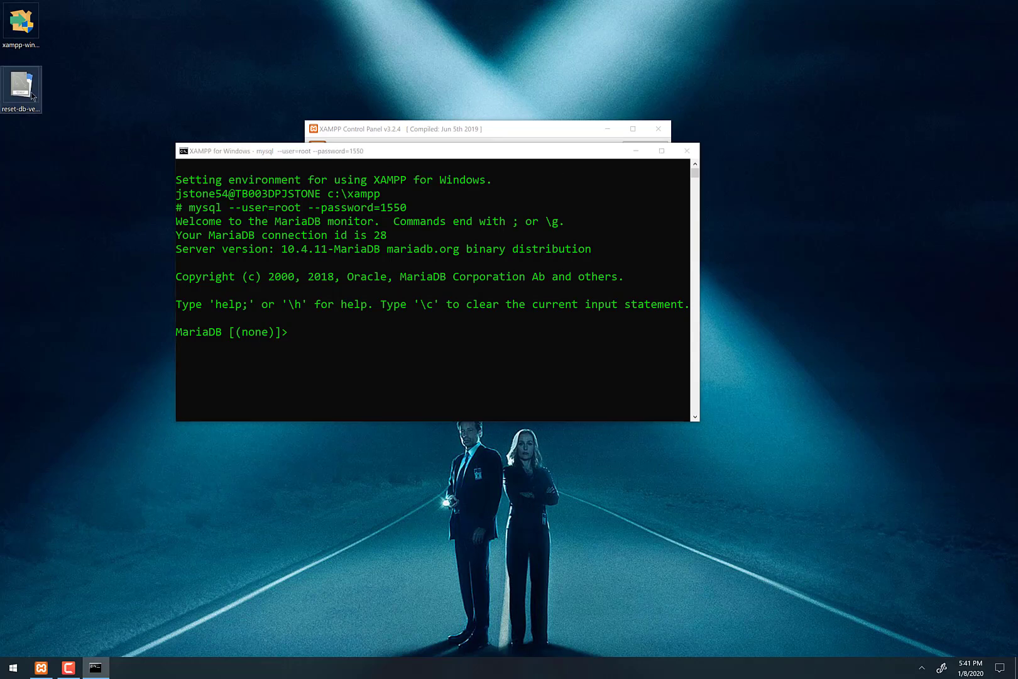
pyautogui.click(383, 347)
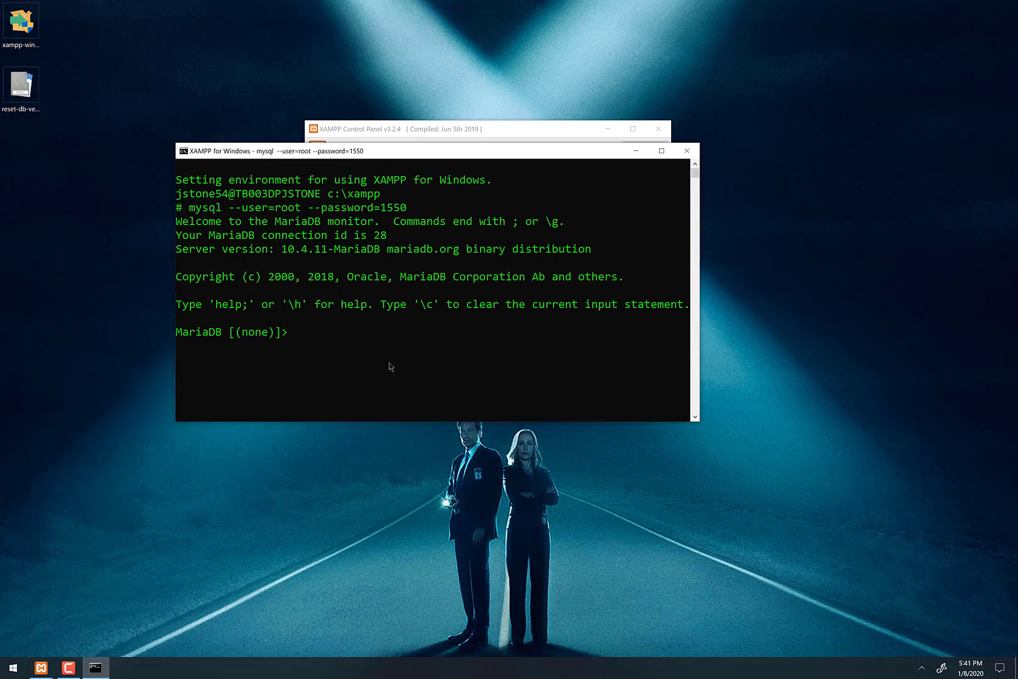
pyautogui.write('source')
pyautogui.moveTo(21, 84); pyautogui.dragTo(445, 340)
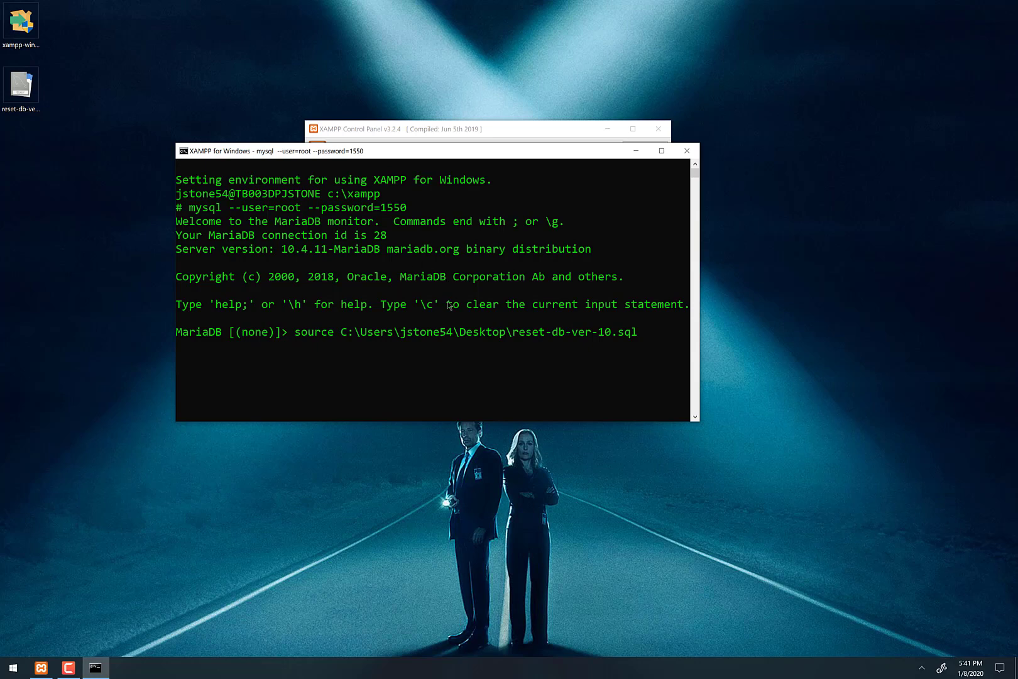
# - Fix the path by removing the stray space in the user folder name, leaving it unquoted
pyautogui.click(438, 331)
pyautogui.press('Escape')
pyautogui.press('Left')
pyautogui.press('Left')
pyautogui.press('Left')
pyautogui.press('Left')
pyautogui.press('Left')
pyautogui.press('Left')
pyautogui.press('Left')
pyautogui.press('Left')
pyautogui.press('Left')
pyautogui.press('Left')
pyautogui.press('Left')
pyautogui.press('Left')
pyautogui.press('Left')
pyautogui.press('Left')
pyautogui.press('Left')
pyautogui.press('Left')
pyautogui.press('Left')
pyautogui.press('Left')
pyautogui.press('Left')
pyautogui.press('Left')
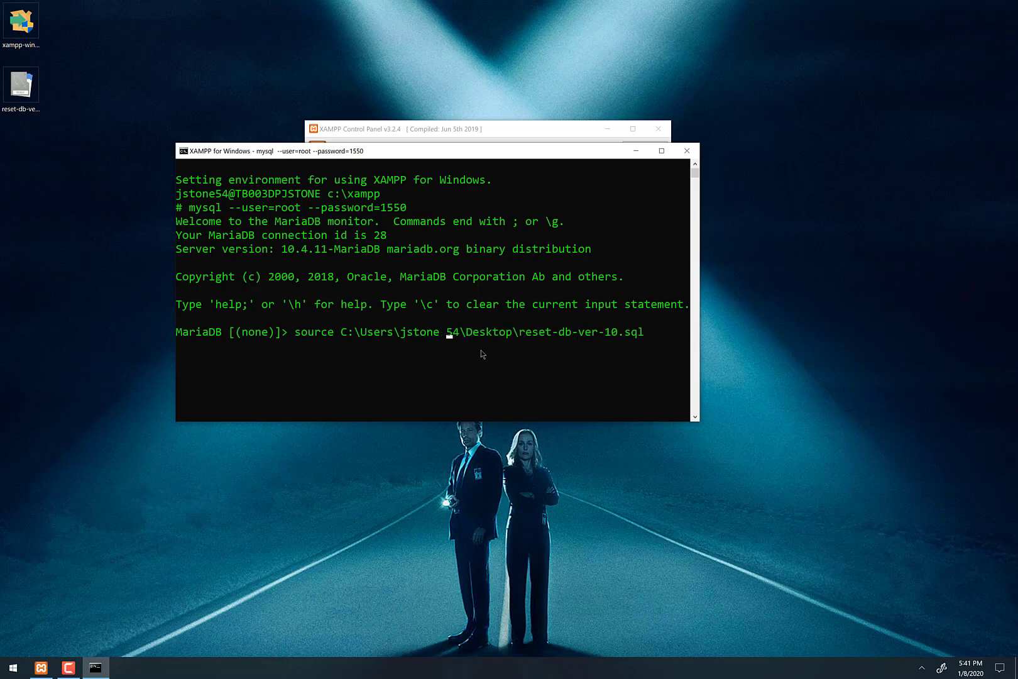
pyautogui.press('BackSpace')
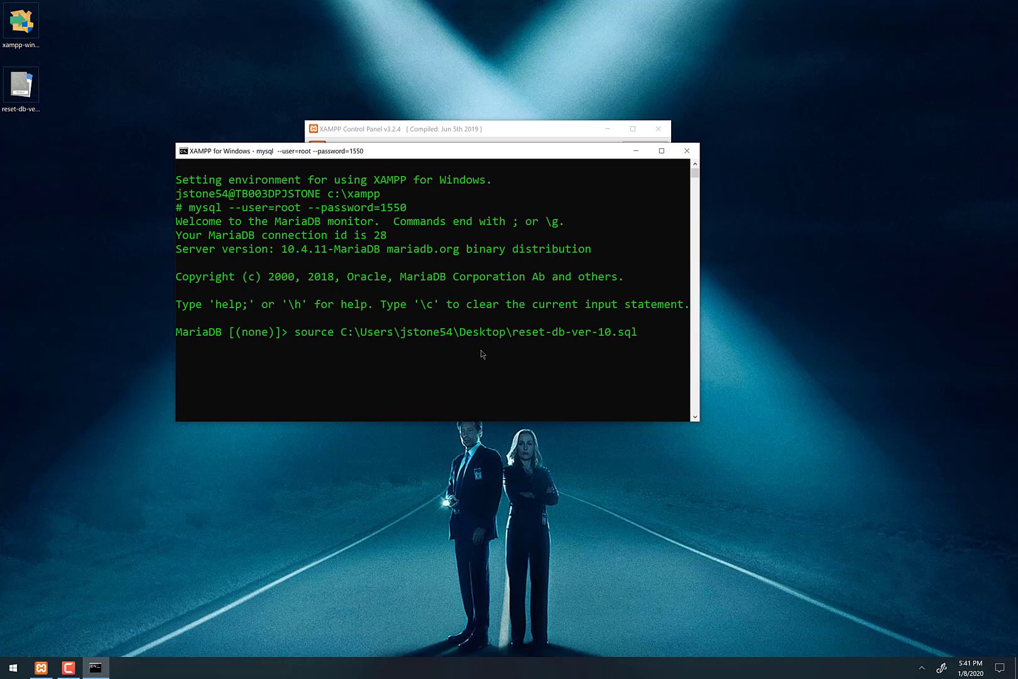
pyautogui.press('Left')
pyautogui.press('Left')
pyautogui.press('Left')
pyautogui.press('Left')
pyautogui.press('Left')
pyautogui.press('Left')
pyautogui.press('Left')
pyautogui.press('Left')
pyautogui.press('Left')
pyautogui.write('"')
pyautogui.press('Right')
pyautogui.press('Right')
pyautogui.press('Right')
pyautogui.press('Right')
pyautogui.press('Right')
pyautogui.press('Right')
pyautogui.press('Right')
pyautogui.press('Right')
pyautogui.press('Right')
pyautogui.press('Right')
pyautogui.press('Right')
pyautogui.press('Right')
pyautogui.press('Right')
pyautogui.press('Right')
pyautogui.press('Right')
pyautogui.press('Right')
pyautogui.press('Right')
pyautogui.press('Right')
pyautogui.press('Right')
pyautogui.press('Right')
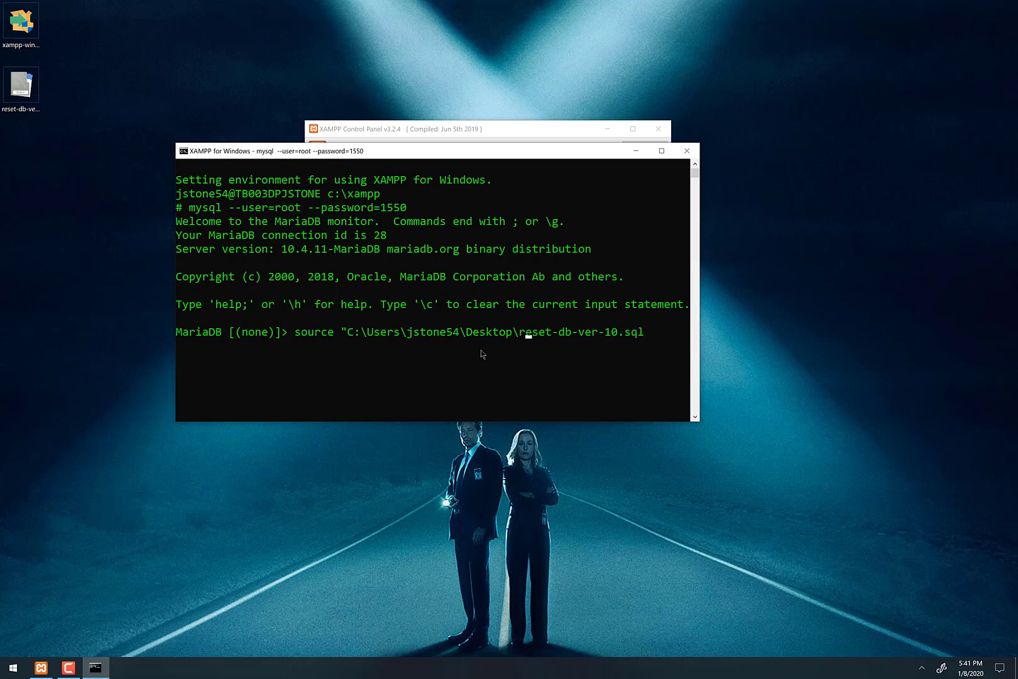
pyautogui.press('Right')
pyautogui.press('Right')
pyautogui.press('Right')
pyautogui.press('Right')
pyautogui.press('Right')
pyautogui.press('Right')
pyautogui.press('Right')
pyautogui.press('Right')
pyautogui.press('Right')
pyautogui.press('Right')
pyautogui.press('Right')
pyautogui.press('Right')
pyautogui.press('Right')
pyautogui.press('Right')
pyautogui.press('Right')
pyautogui.press('Right')
pyautogui.press('Right')
pyautogui.write('"')
pyautogui.press('BackSpace')
pyautogui.press('Left')
pyautogui.press('Left')
pyautogui.press('Left')
pyautogui.press('Left')
pyautogui.press('Left')
pyautogui.press('Left')
pyautogui.press('Left')
pyautogui.press('Left')
pyautogui.press('Left')
pyautogui.press('Left')
pyautogui.press('Left')
pyautogui.press('Left')
pyautogui.press('Left')
pyautogui.press('Left')
pyautogui.press('Left')
pyautogui.press('Left')
pyautogui.press('Left')
pyautogui.press('Left')
pyautogui.press('Left')
pyautogui.press('Left')
pyautogui.press('Left')
pyautogui.press('Left')
pyautogui.press('Left')
pyautogui.press('Left')
pyautogui.press('Left')
pyautogui.press('Left')
pyautogui.press('Left')
pyautogui.press('Left')
pyautogui.press('Left')
pyautogui.press('Left')
pyautogui.press('Left')
pyautogui.press('Left')
pyautogui.press('Left')
pyautogui.press('Left')
pyautogui.press('BackSpace')
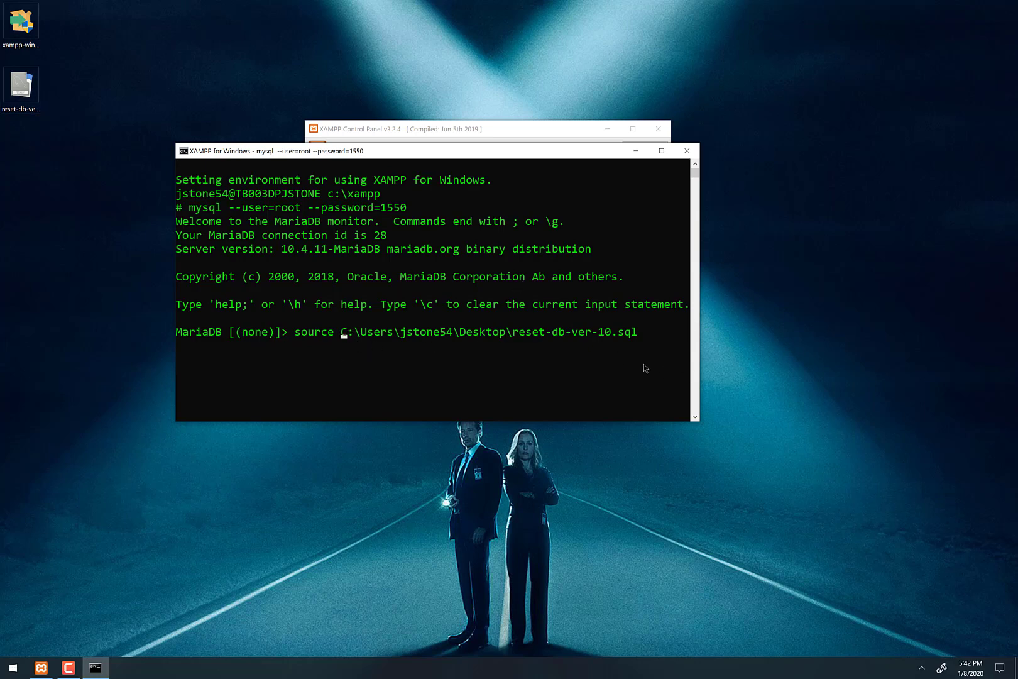
# - Run the reset-db-ver-10.sql source command to create the colonial, solmaris and tal databases
pyautogui.press('Return')
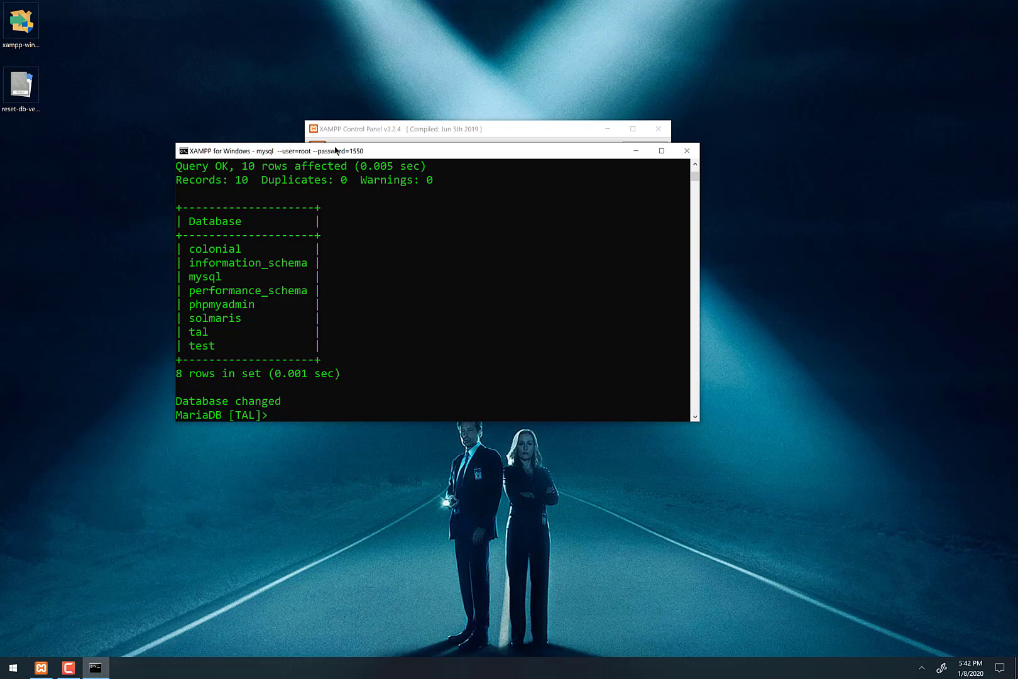
pyautogui.moveTo(335, 151); pyautogui.dragTo(319, 147)
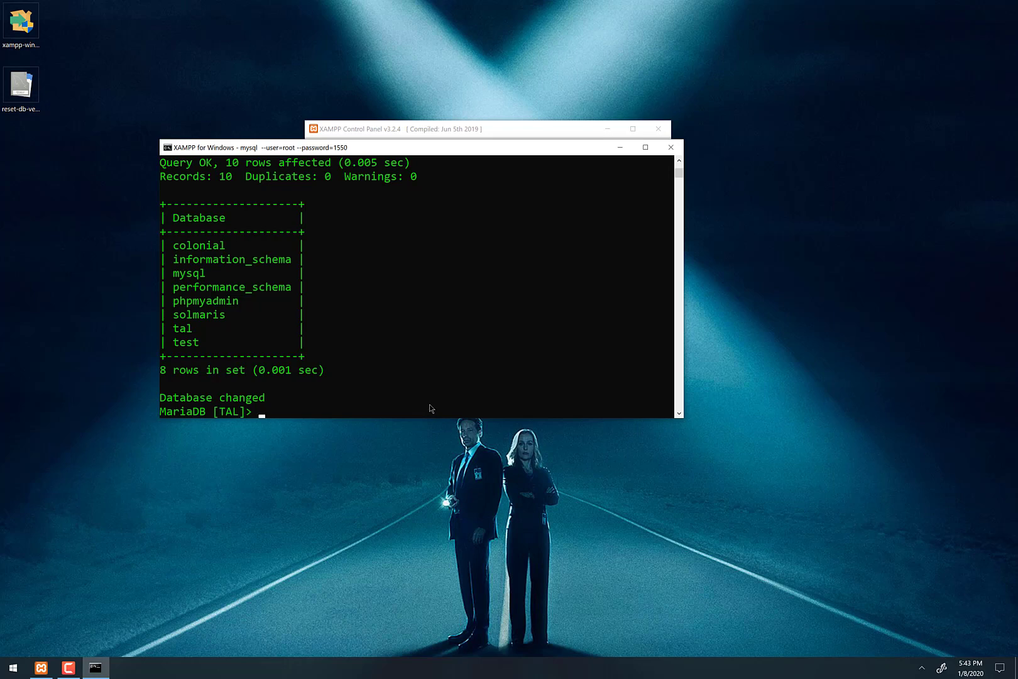
# - Type exit twice to quit the MariaDB monitor and close the XAMPP shell
pyautogui.write('exit')
pyautogui.press('Return')
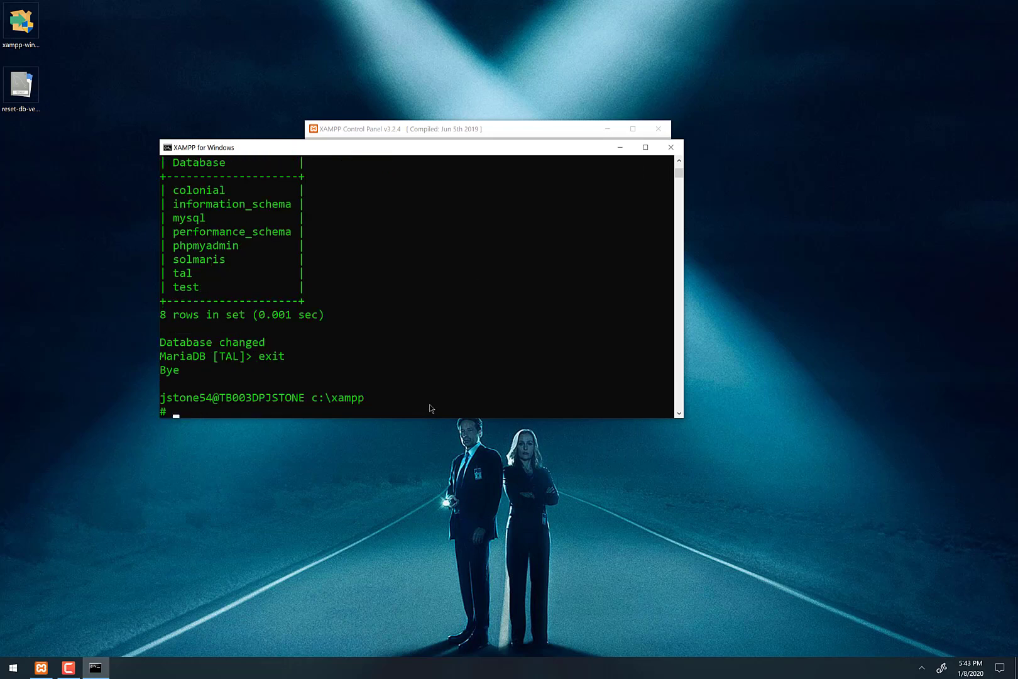
pyautogui.write('exit')
pyautogui.press('Return')
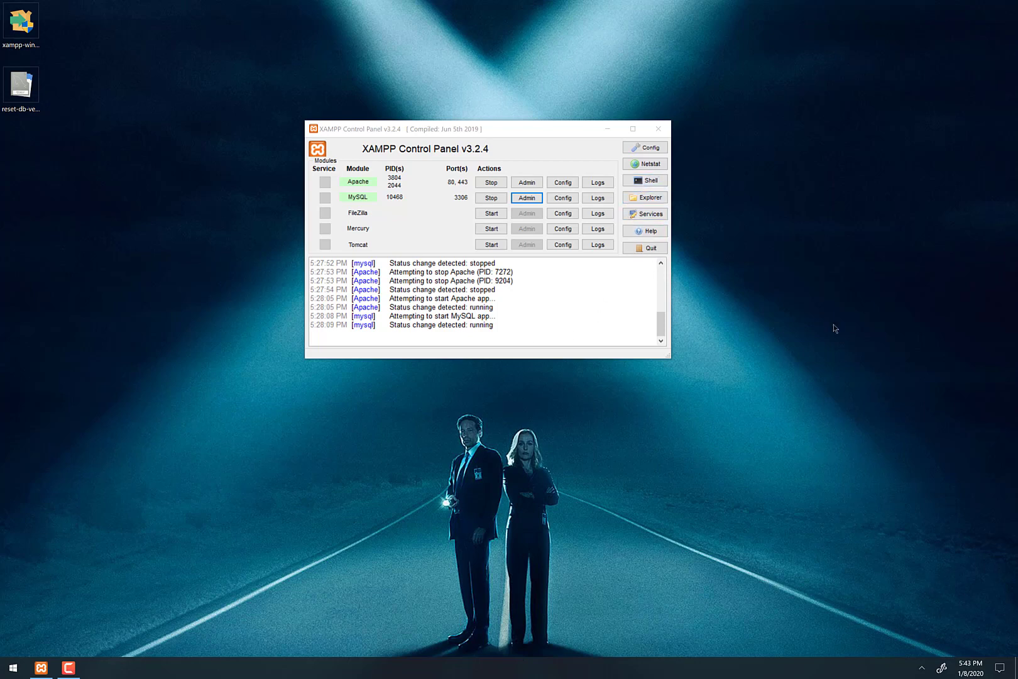
# - Close the XAMPP Control Panel, reopen it from the tray icon's Show/Hide, and close it again
pyautogui.click(445, 130)
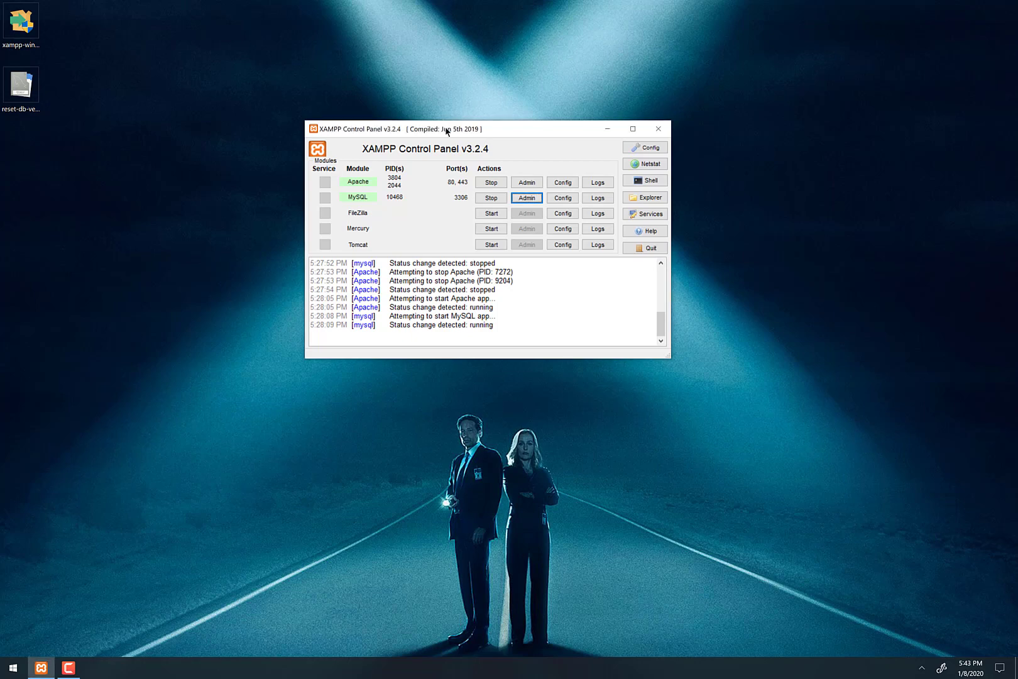
pyautogui.click(659, 130)
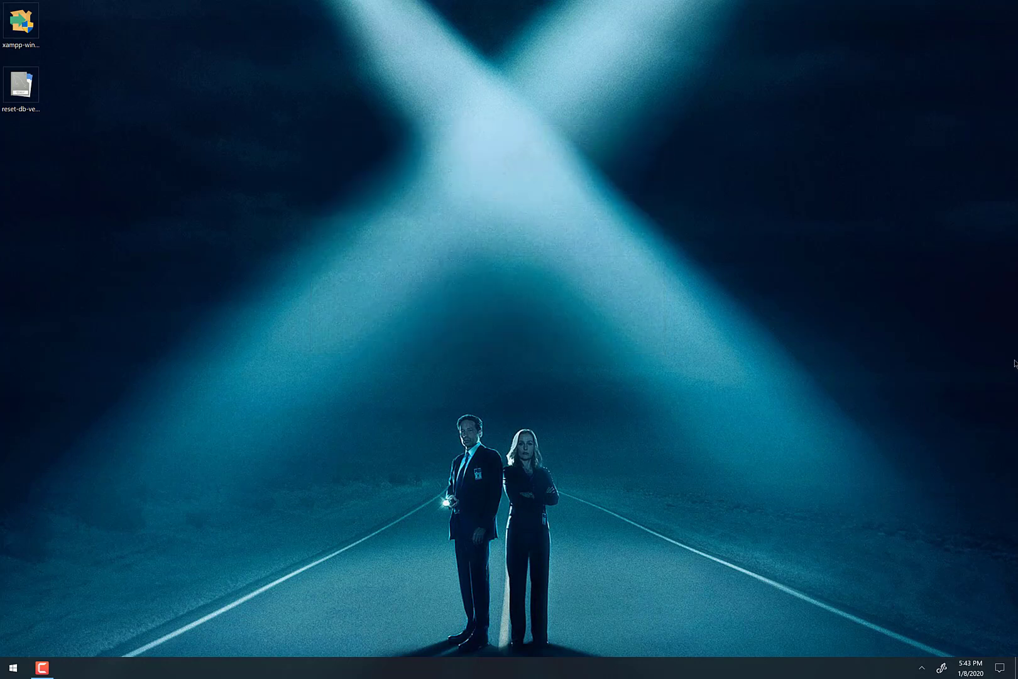
pyautogui.click(921, 670)
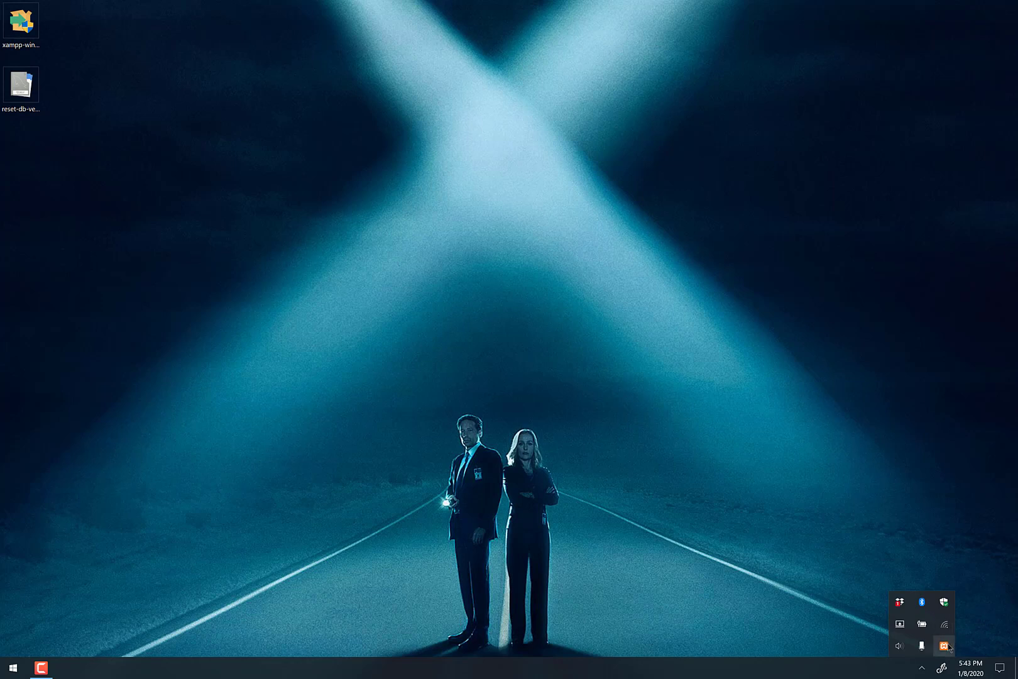
pyautogui.rightClick(943, 645)
pyautogui.click(981, 556)
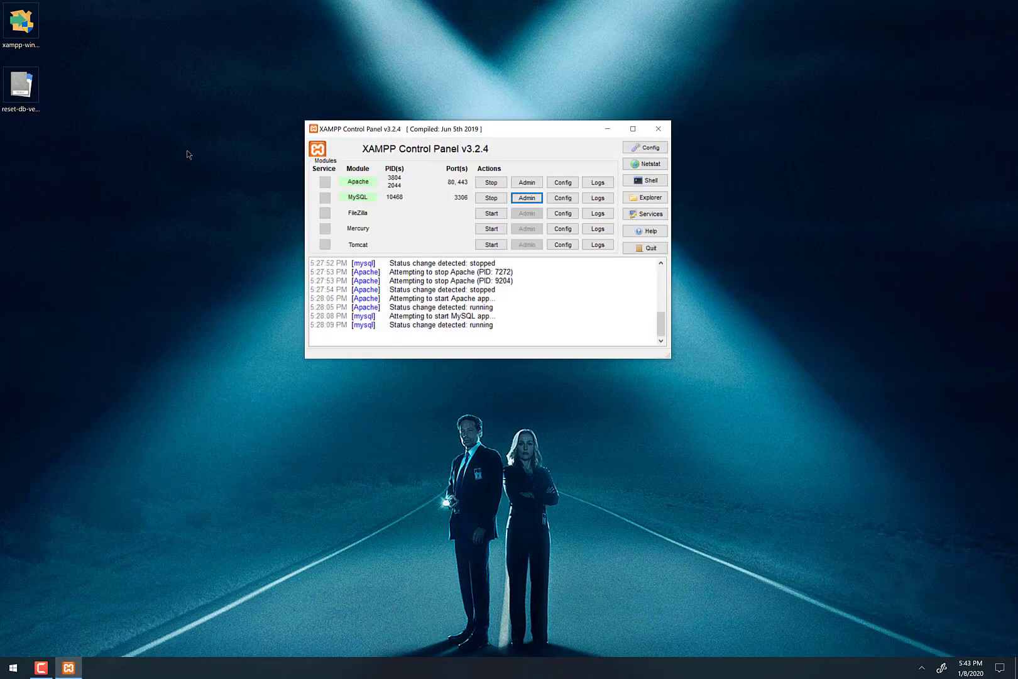
pyautogui.click(659, 130)
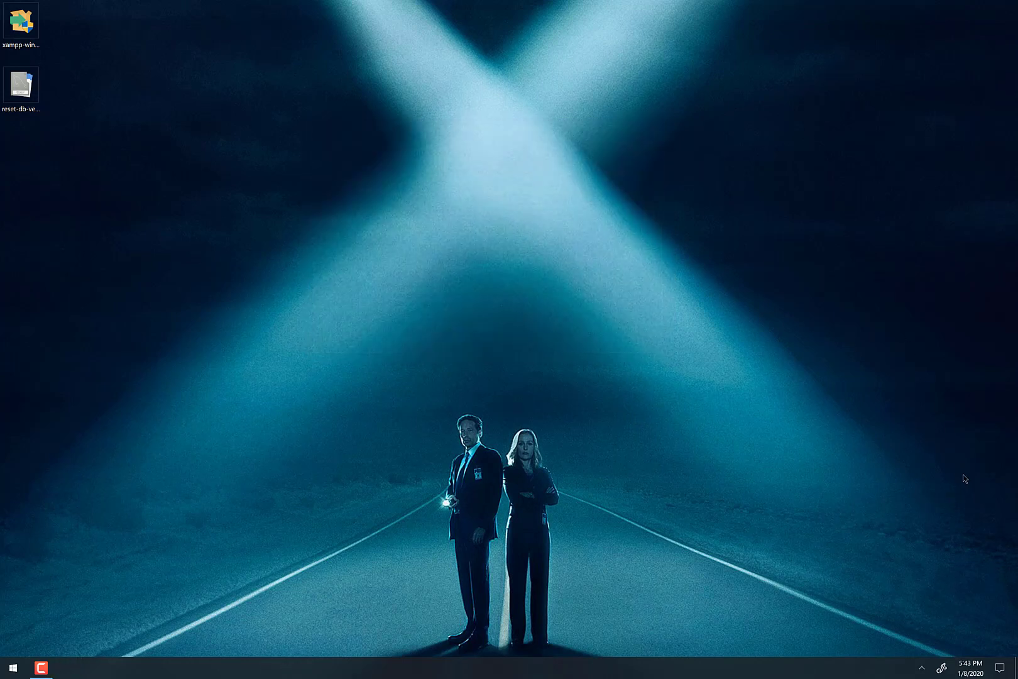
pyautogui.click(923, 666)
# - Launch cmd from the Run prompt, move its window to the upper right, and open the Start menu
pyautogui.click(846, 447)
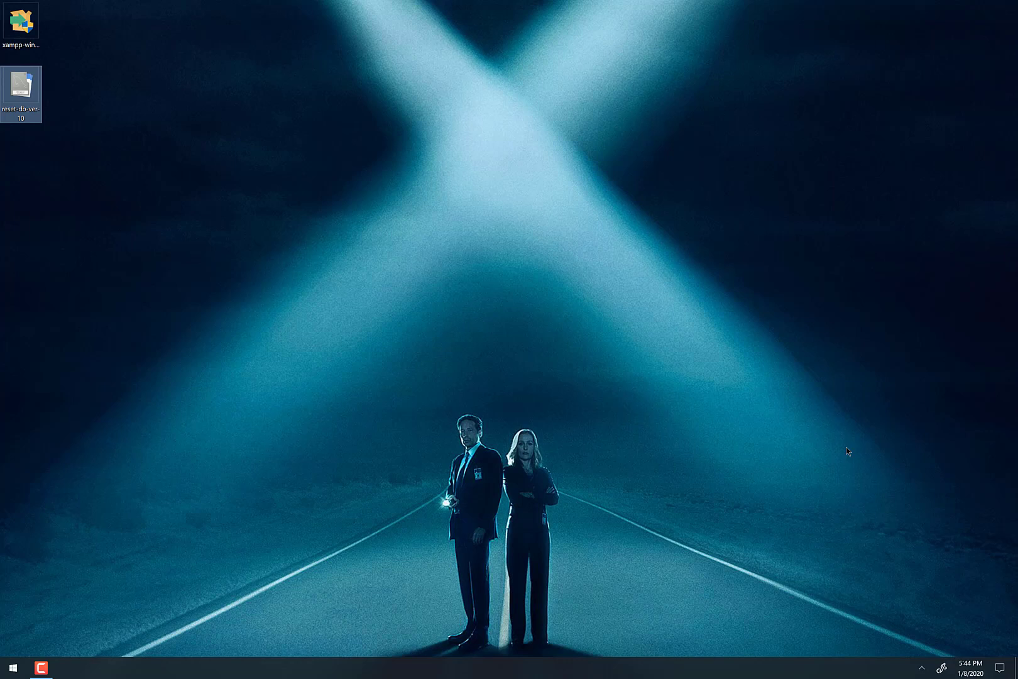
pyautogui.press('super+r')
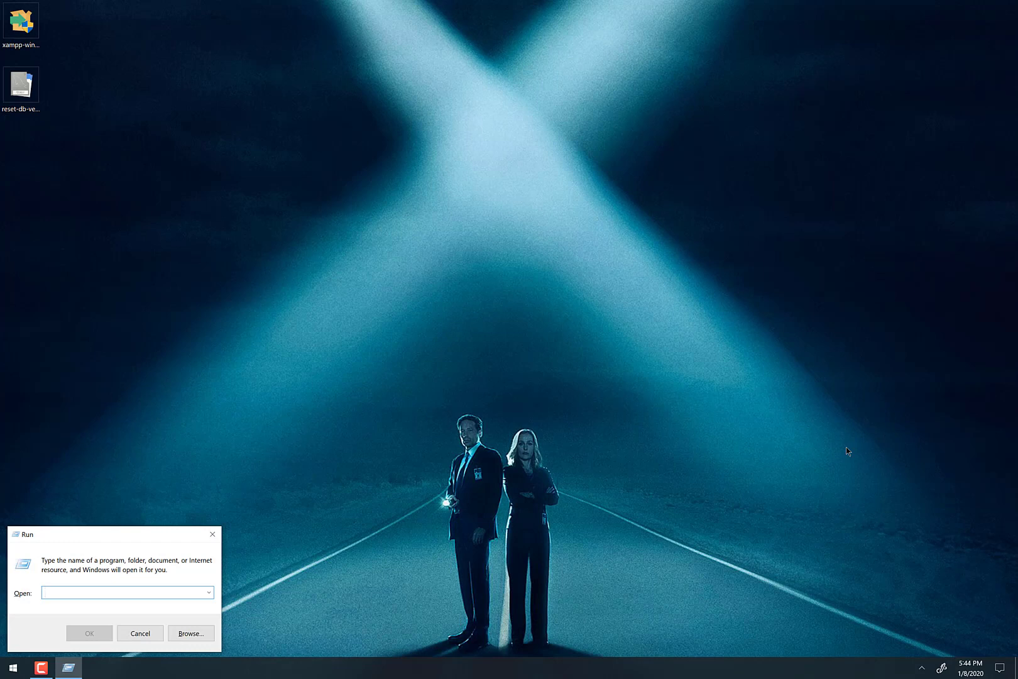
pyautogui.write('cmd')
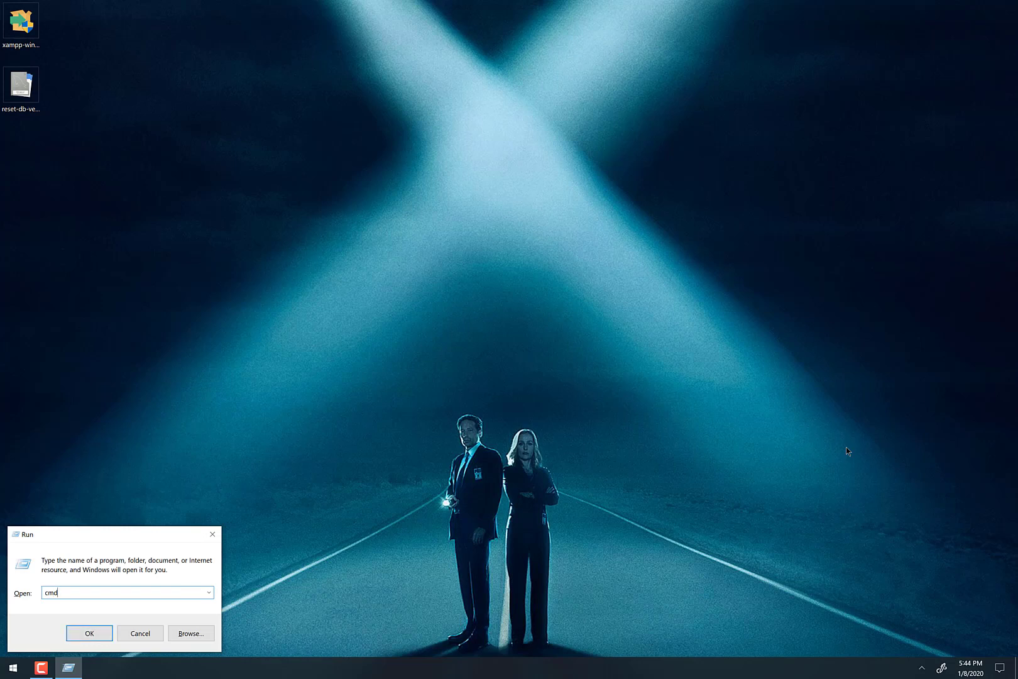
pyautogui.press('Return')
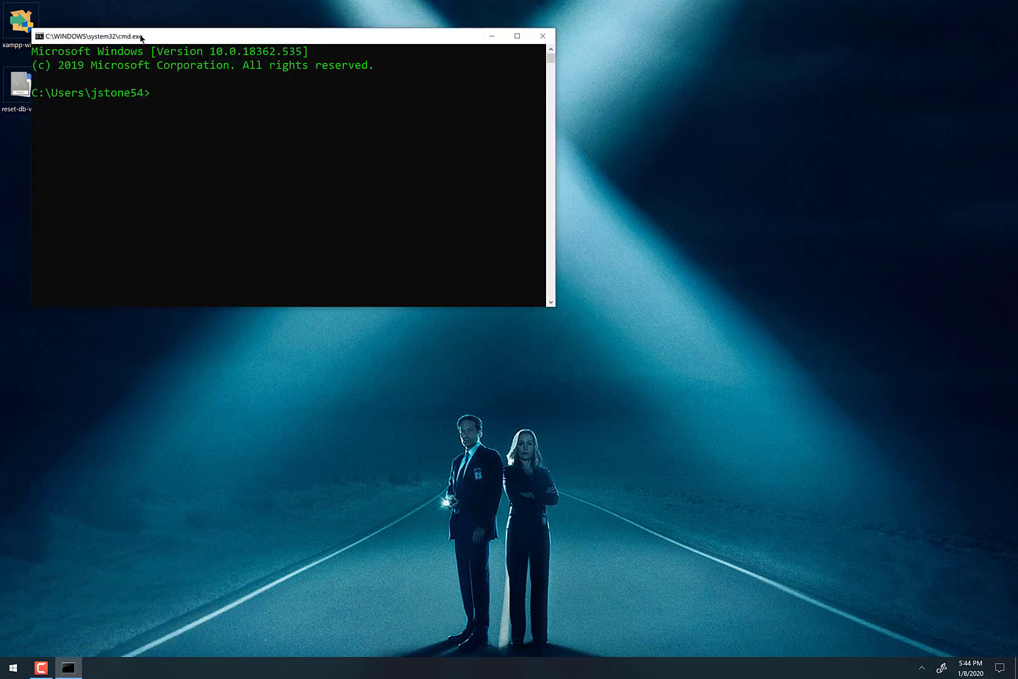
pyautogui.moveTo(140, 35); pyautogui.dragTo(246, 51)
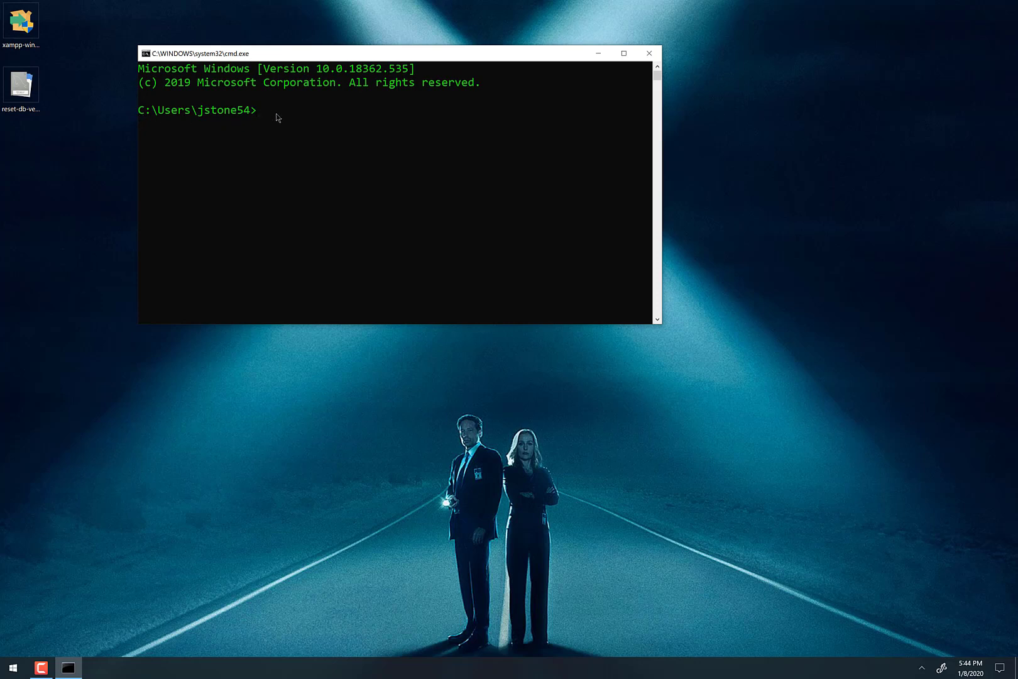
pyautogui.moveTo(243, 55); pyautogui.dragTo(609, 29)
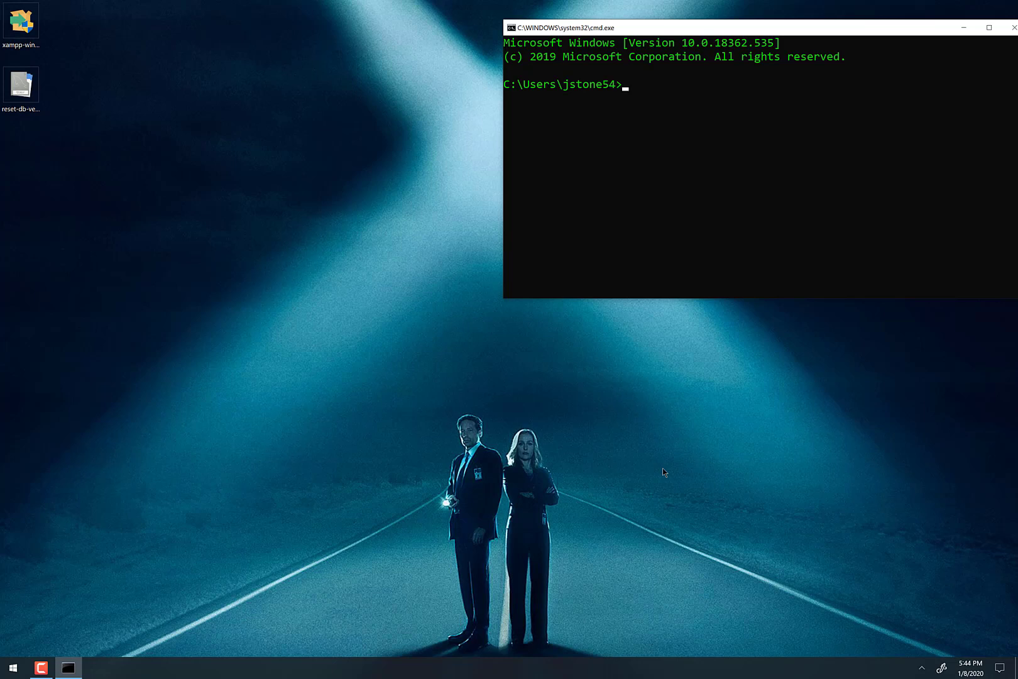
pyautogui.click(12, 667)
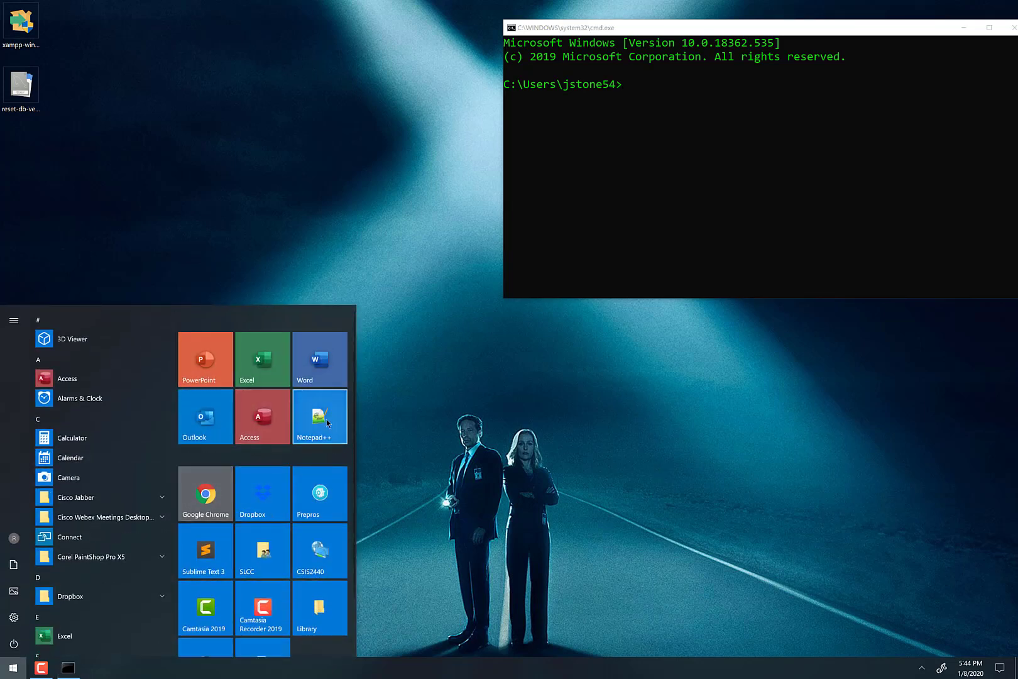
# - Start Notepad++ with a blank file, zoom in, and type 'cd \xampp\mysql\bin' on line 1
pyautogui.click(321, 433)
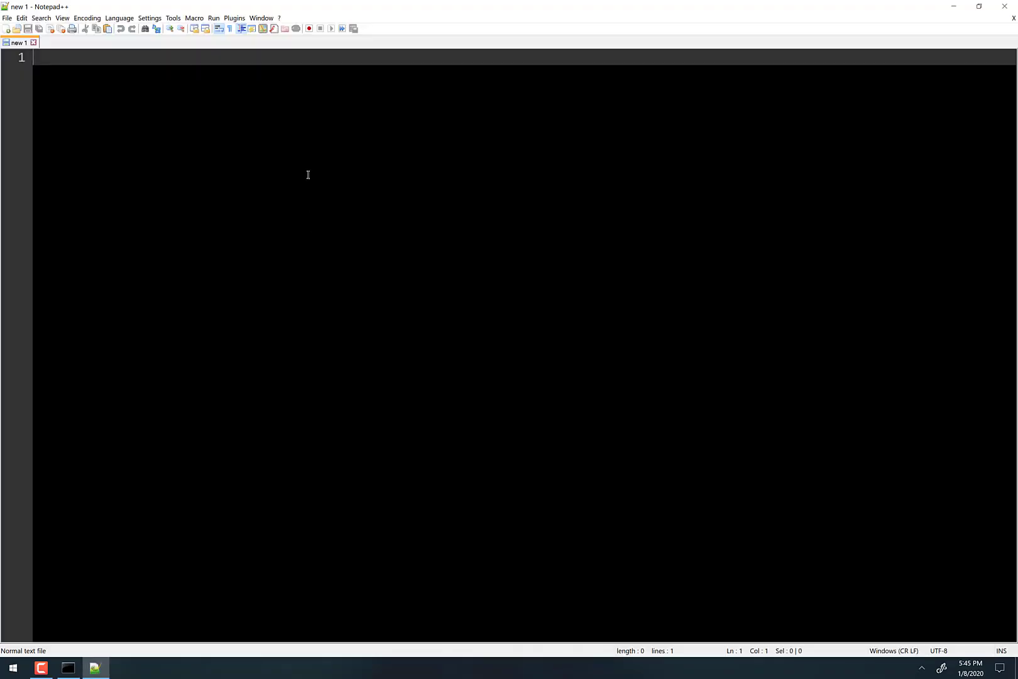
pyautogui.scroll(2, 470, 477)
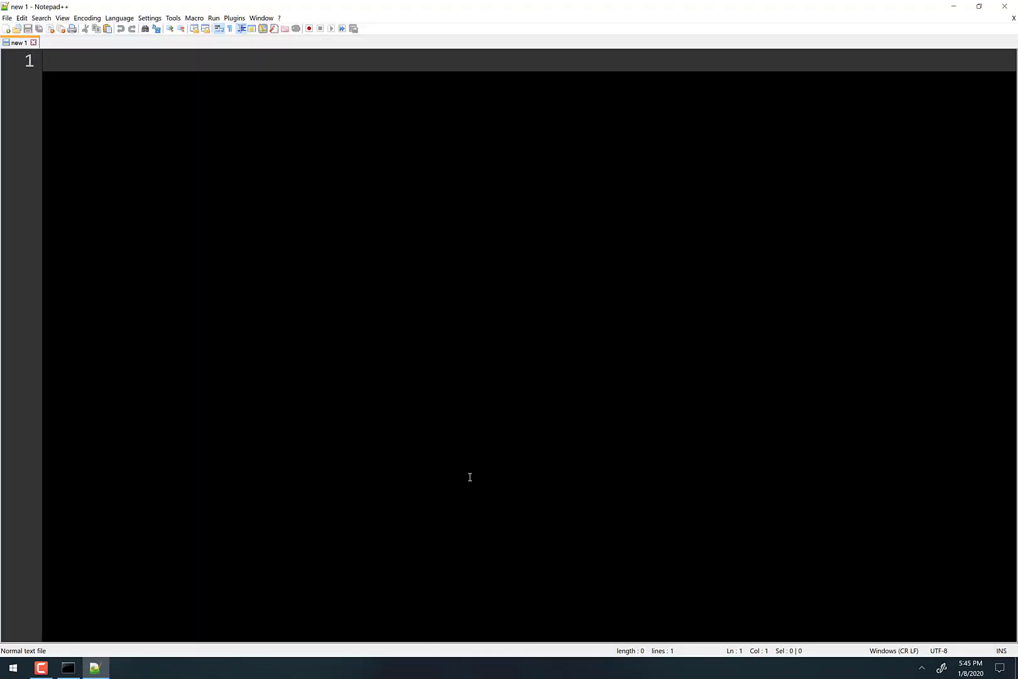
pyautogui.scroll(1, 457, 483)
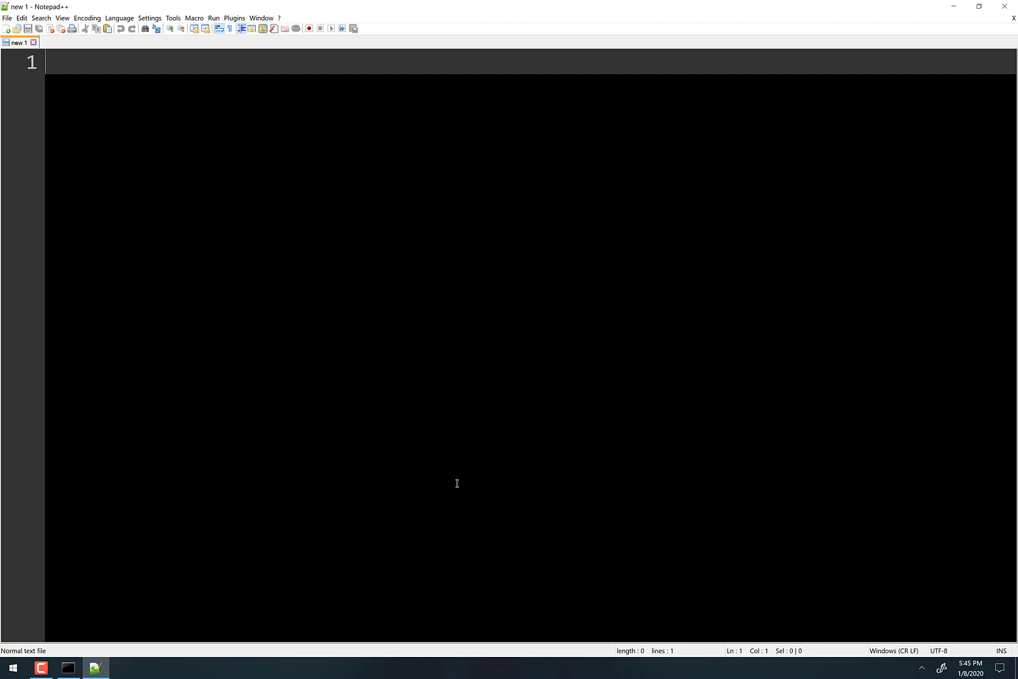
pyautogui.write('cd \\')
pyautogui.write('xam')
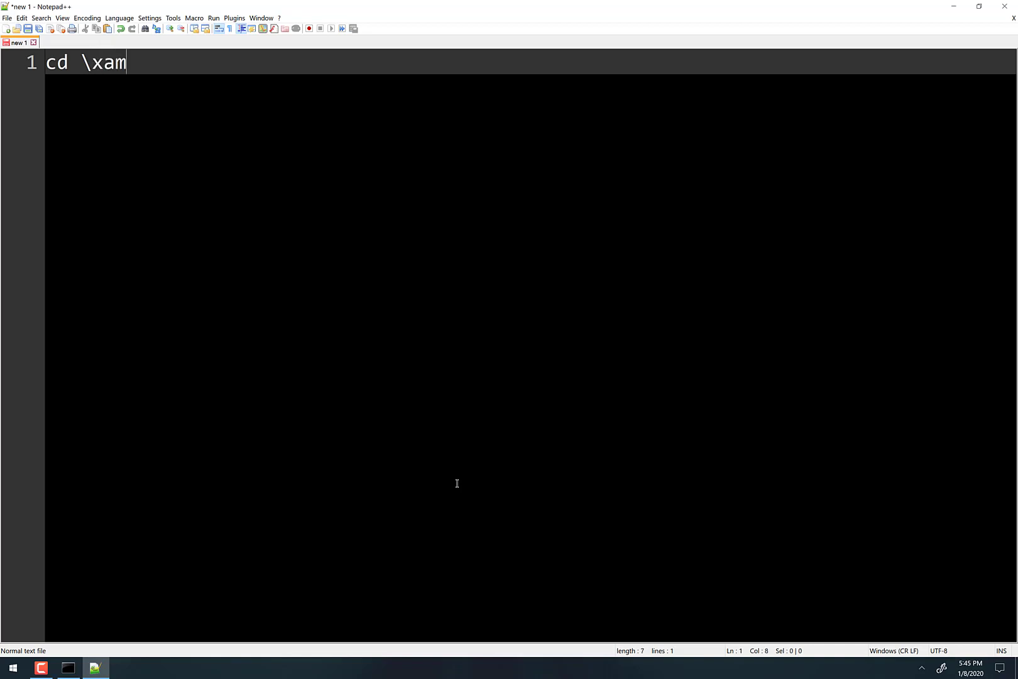
pyautogui.write('pp')
pyautogui.write('\\my')
pyautogui.write('sq')
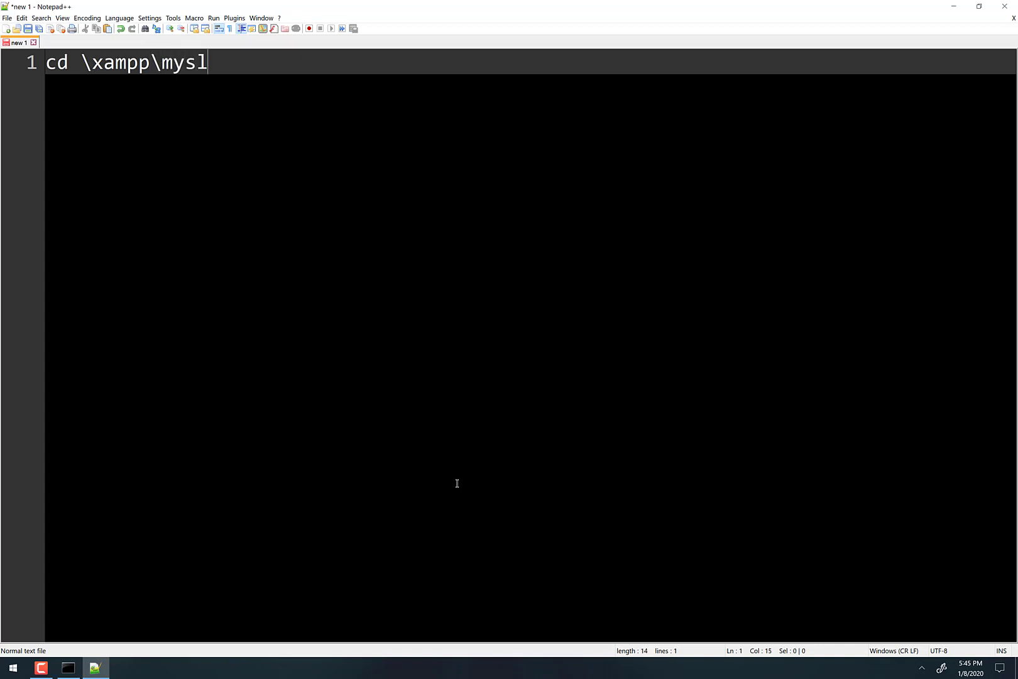
pyautogui.write('l\\bin')
# - Open a new Command Prompt console, then return to Notepad++ and select the cd line
pyautogui.press('super+r')
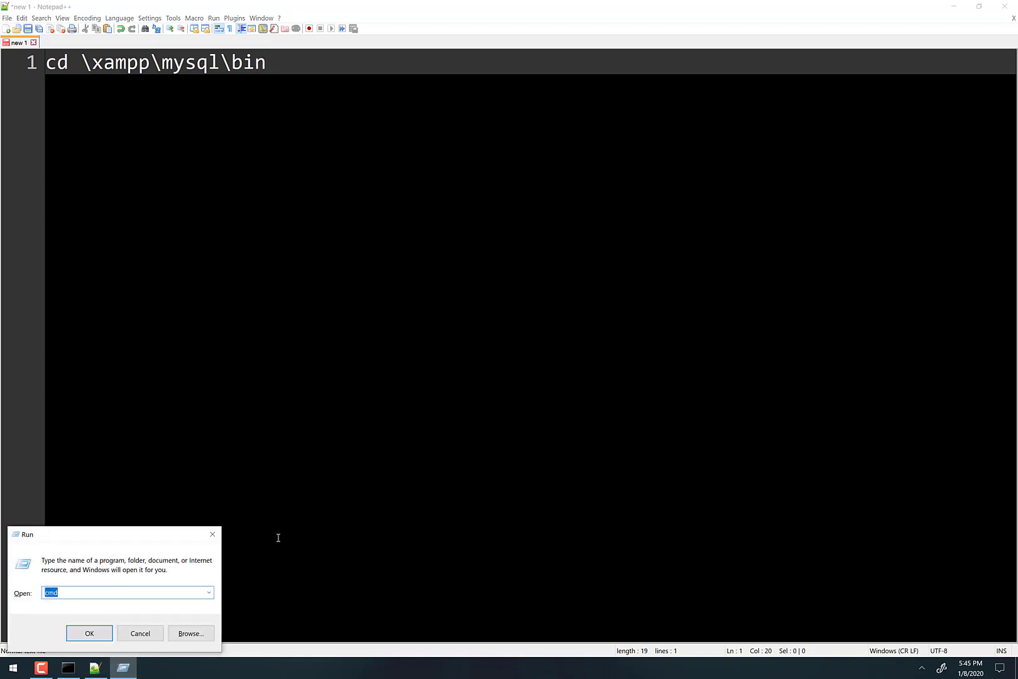
pyautogui.press('Return')
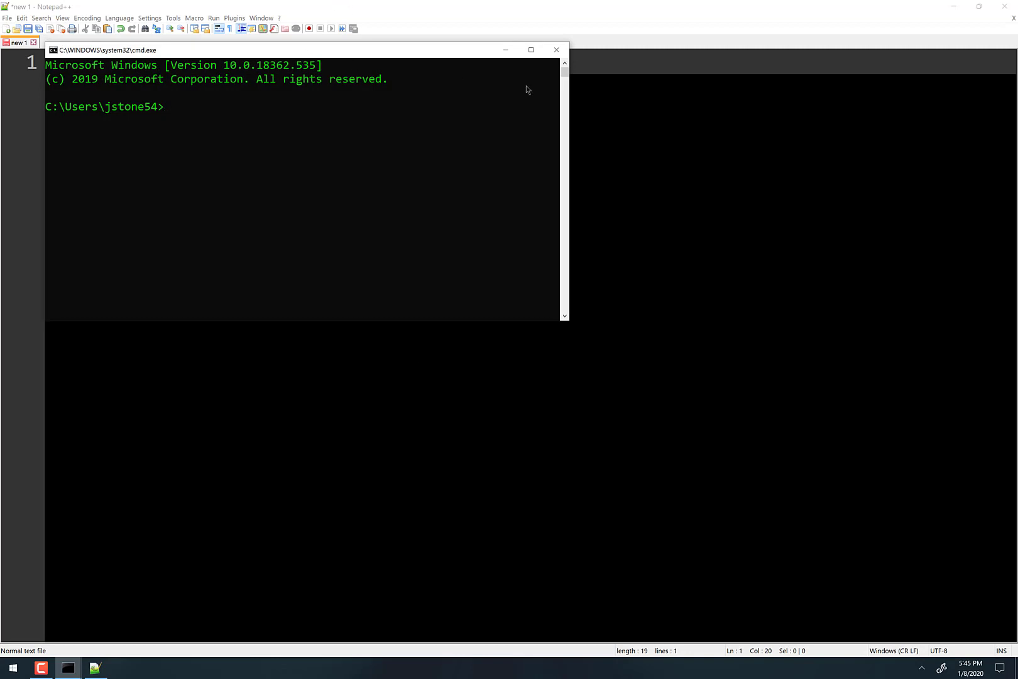
pyautogui.click(295, 69)
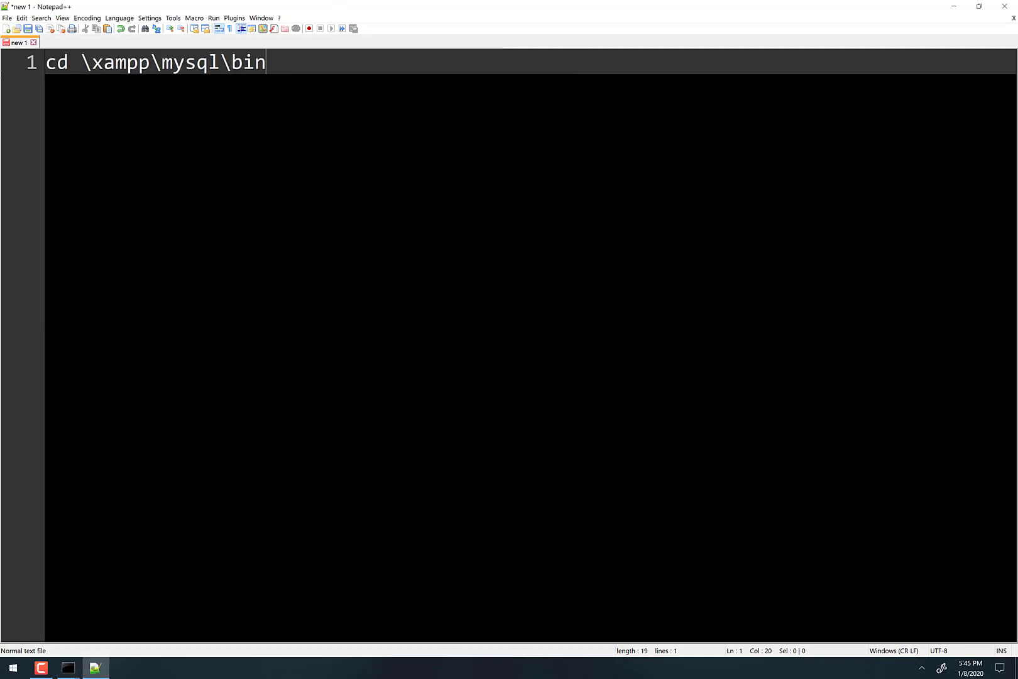
pyautogui.hotkey('ctrl', 'a')
# - In the console, go to the drive root, enter the xampp folder, and list its contents
pyautogui.hotkey('alt', 'Tab')
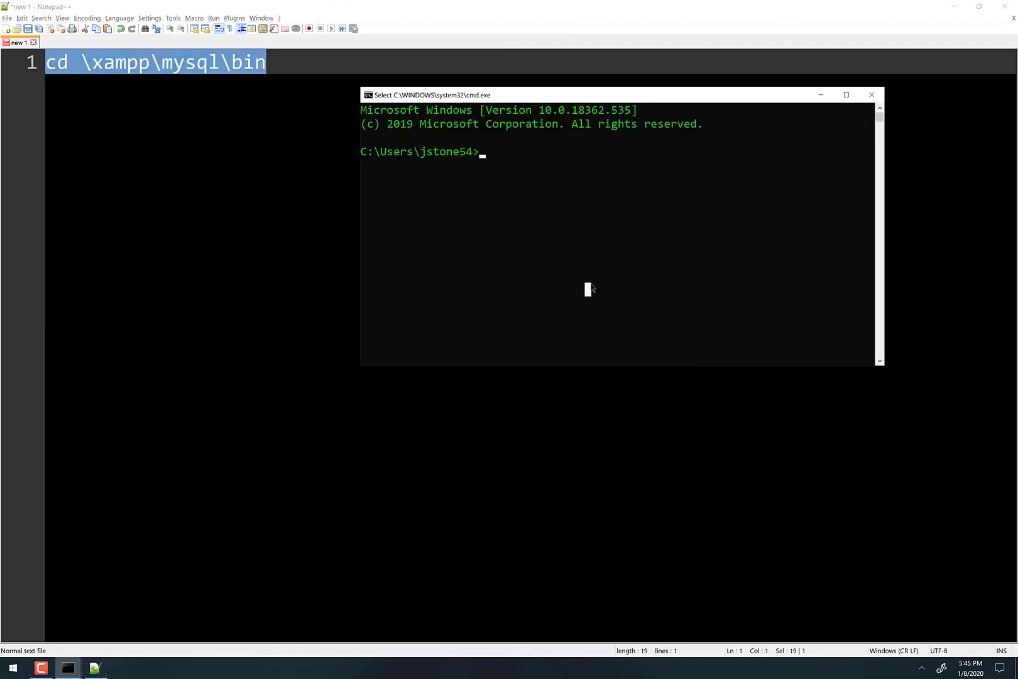
pyautogui.write('cd ')
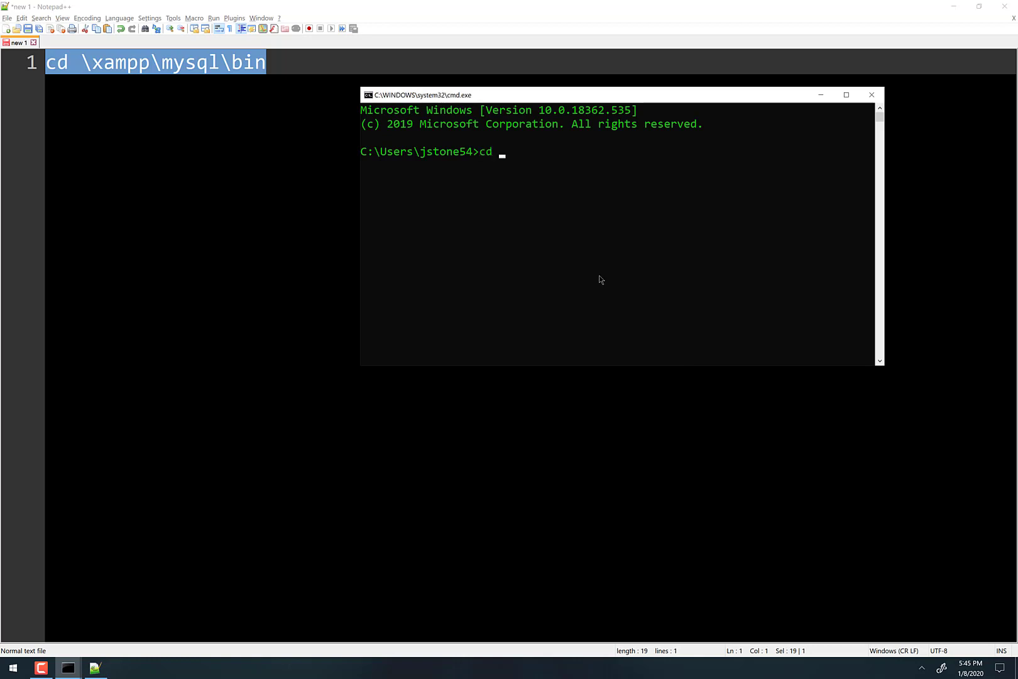
pyautogui.write('\\')
pyautogui.press('Return')
pyautogui.write('cd xampp')
pyautogui.press('Return')
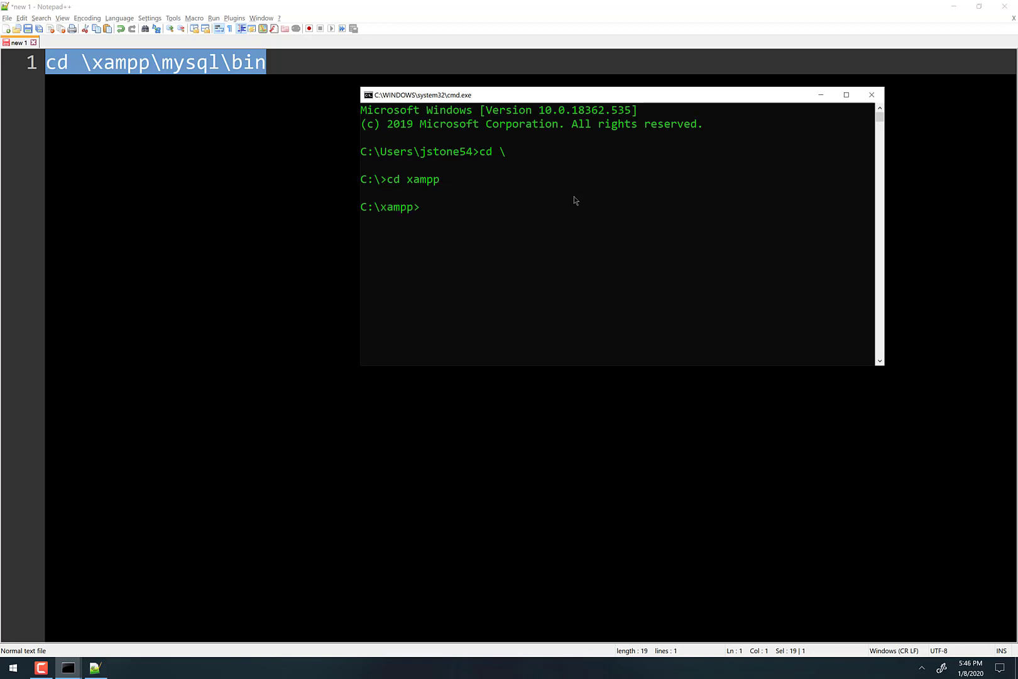
pyautogui.write('dir')
pyautogui.press('Return')
pyautogui.scroll(4, 622, 213)
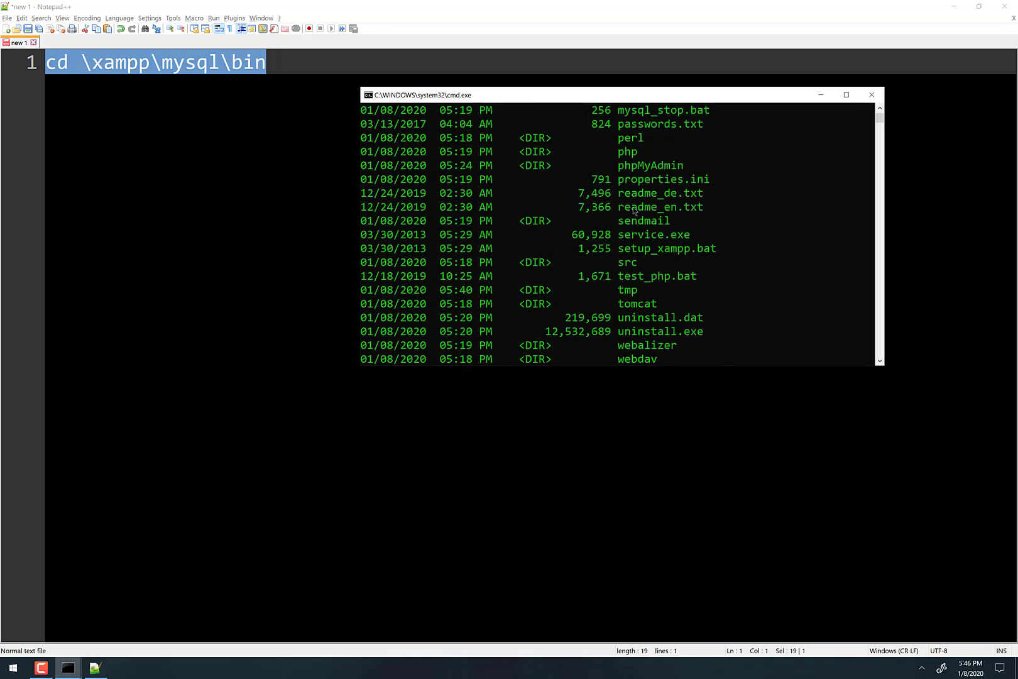
pyautogui.scroll(1, 634, 211)
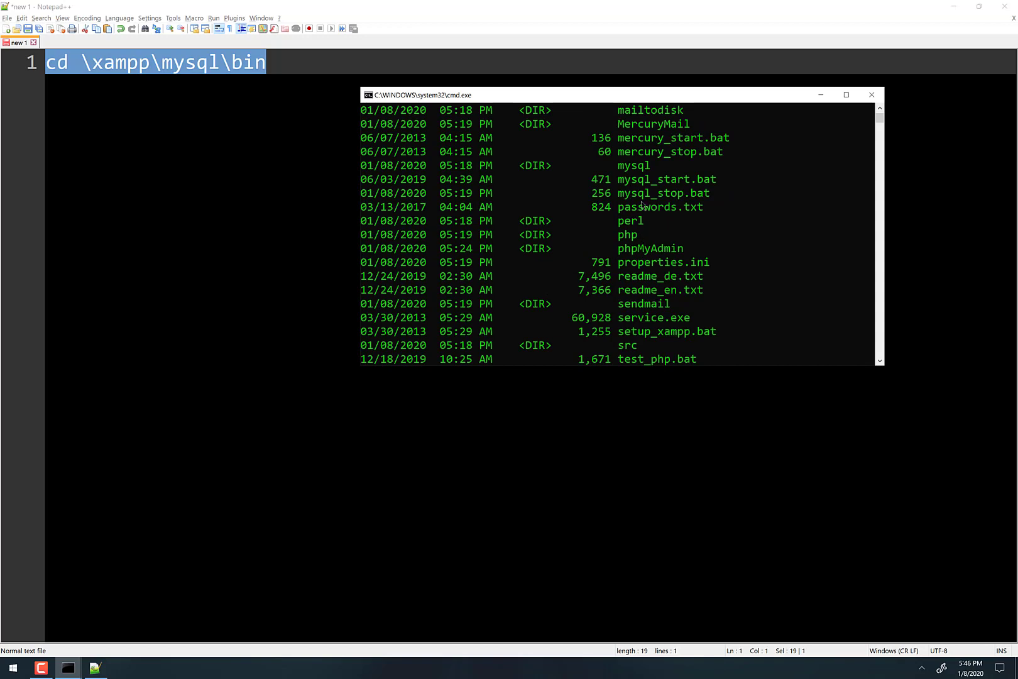
pyautogui.scroll(-7, 631, 166)
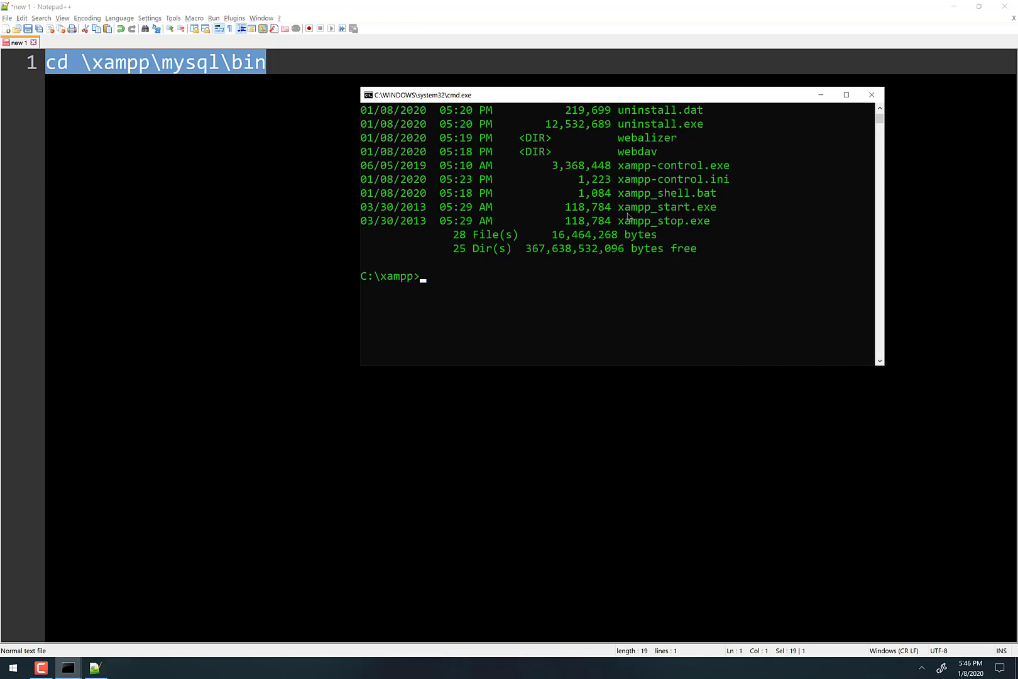
# - Enter the mysql folder, list it, move into bin, then exit the console
pyautogui.write('cd mysql')
pyautogui.press('Return')
pyautogui.write('dir')
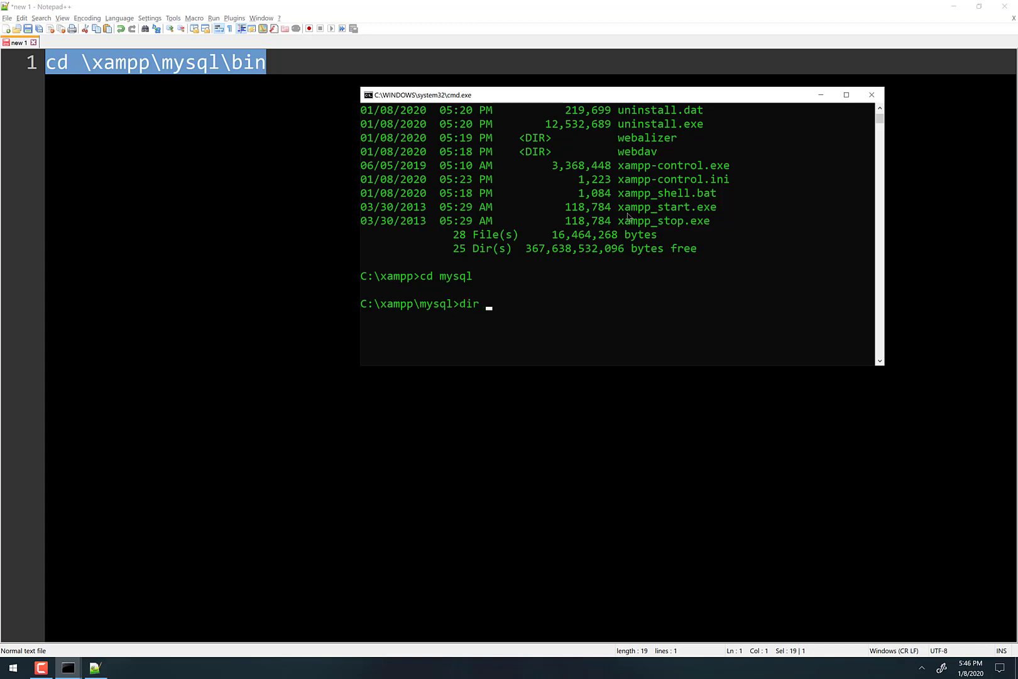
pyautogui.press('Return')
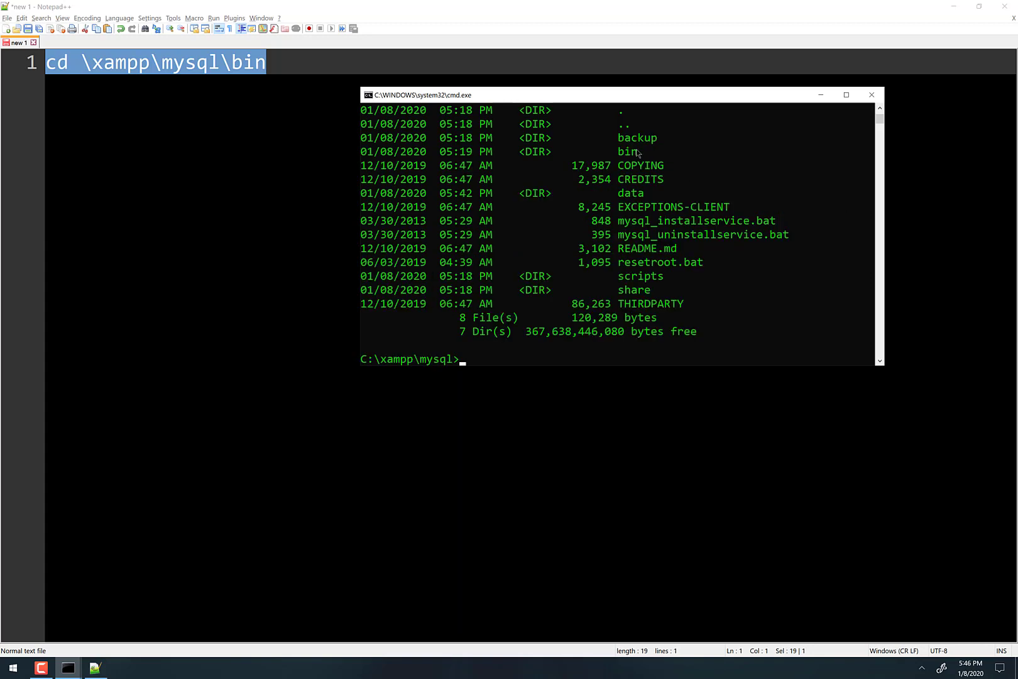
pyautogui.write('cd bin')
pyautogui.press('Return')
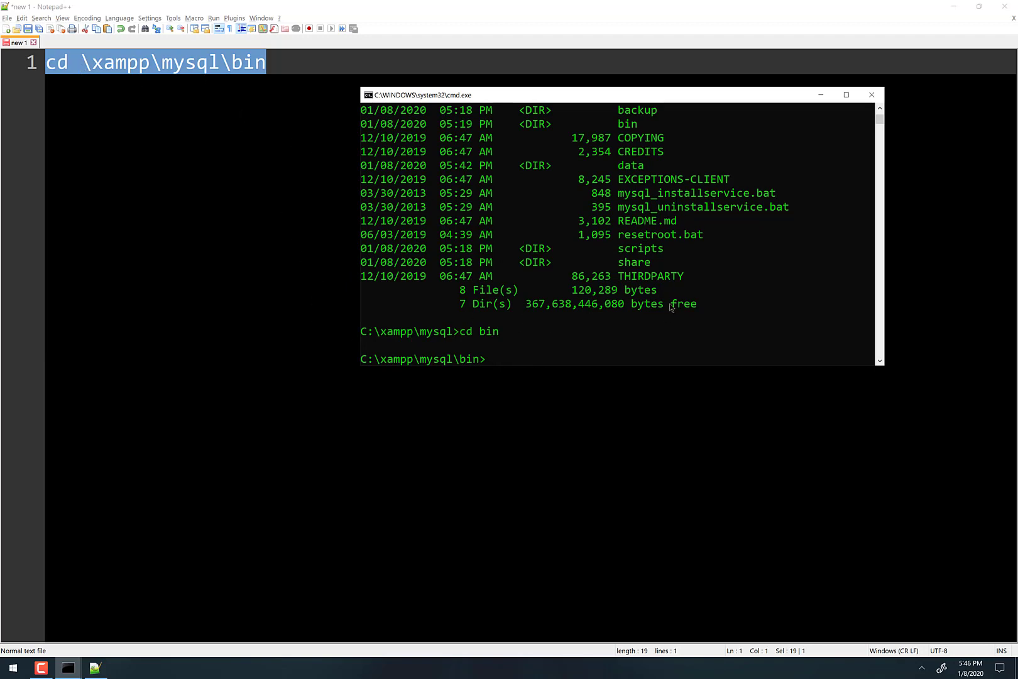
pyautogui.write('exit')
pyautogui.press('Return')
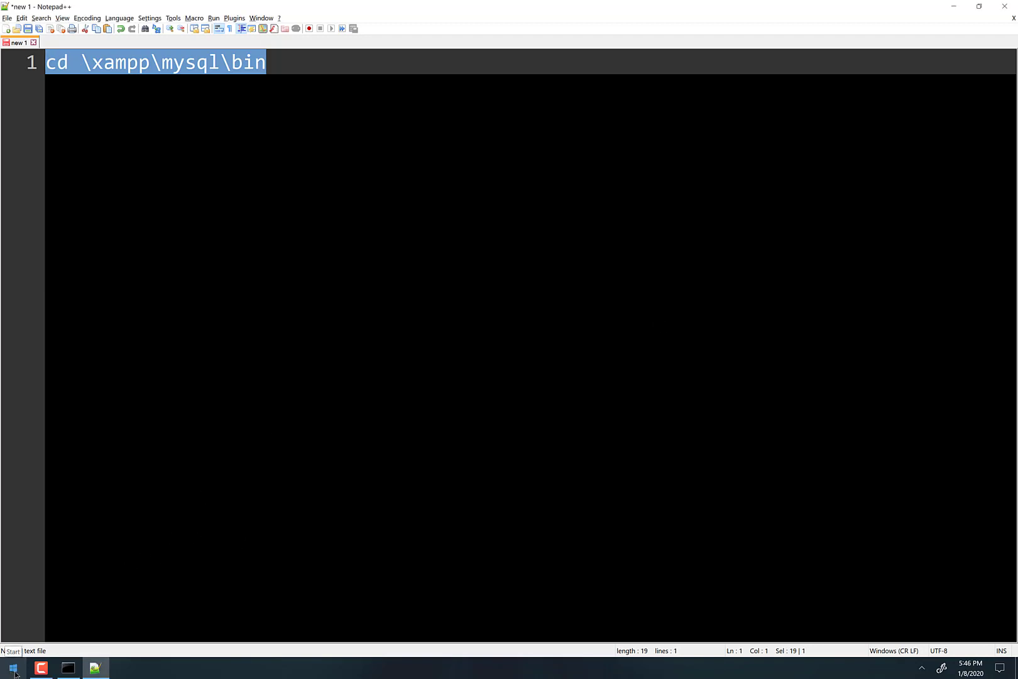
# - Open a fresh console and paste and run the 'cd \xampp\mysql\bin' line from Notepad++
pyautogui.press('super+r')
pyautogui.click(86, 635)
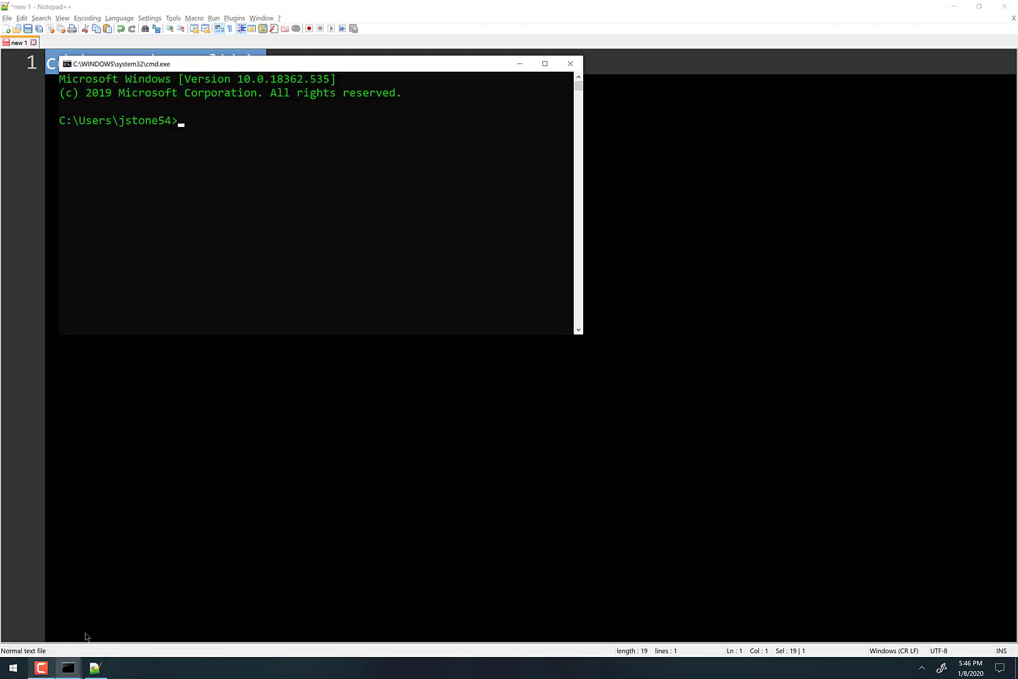
pyautogui.moveTo(244, 64); pyautogui.dragTo(630, 102)
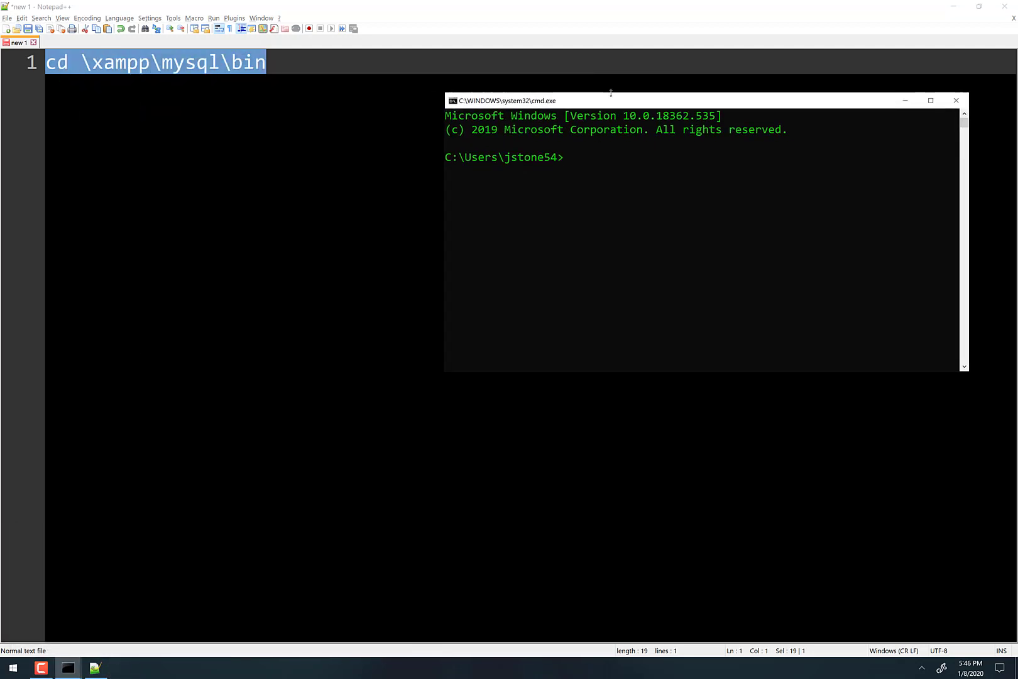
pyautogui.moveTo(281, 69); pyautogui.dragTo(11, 68)
pyautogui.press('super+c')
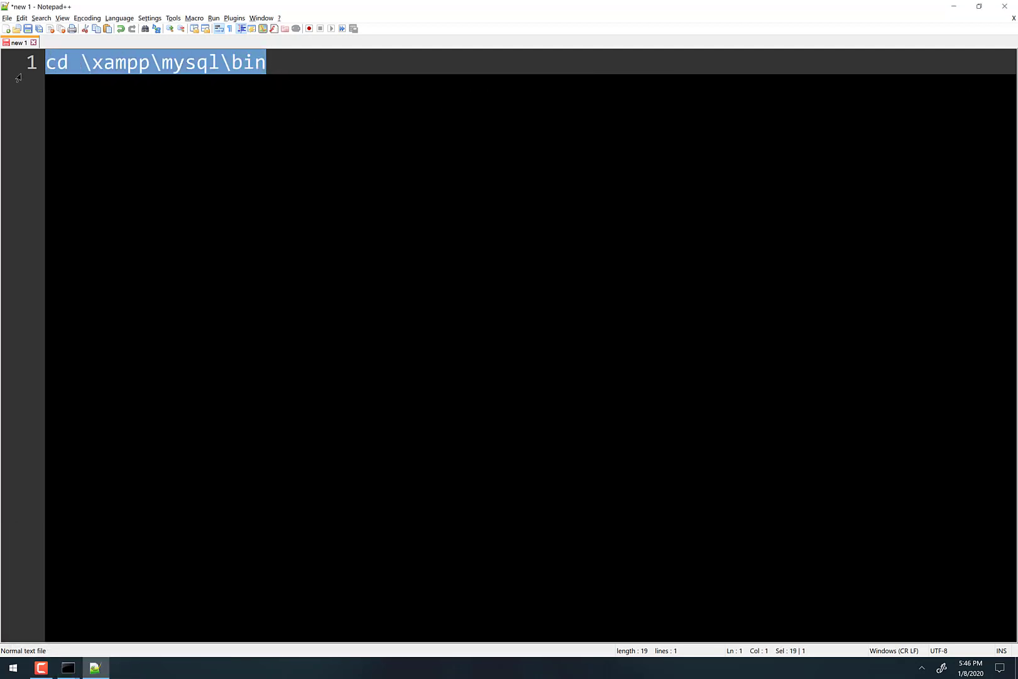
pyautogui.hotkey('alt', 'Tab')
pyautogui.click(633, 309)
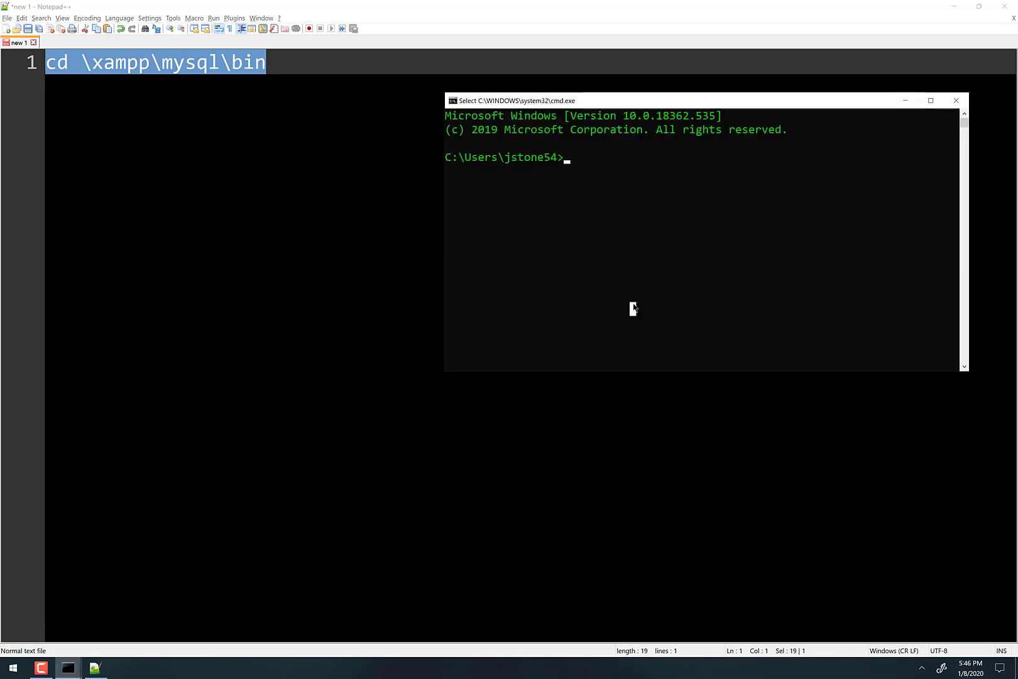
pyautogui.rightClick(744, 309)
pyautogui.press('Return')
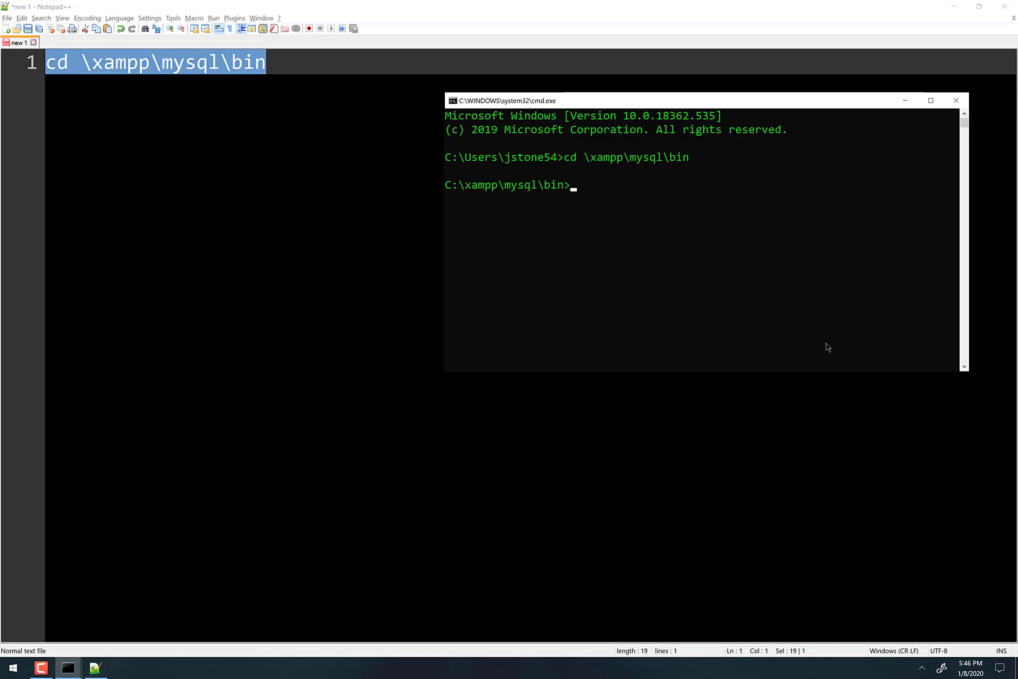
# - Add a line 'mysql --user=root' with the root password to the script and select it
pyautogui.click(352, 96)
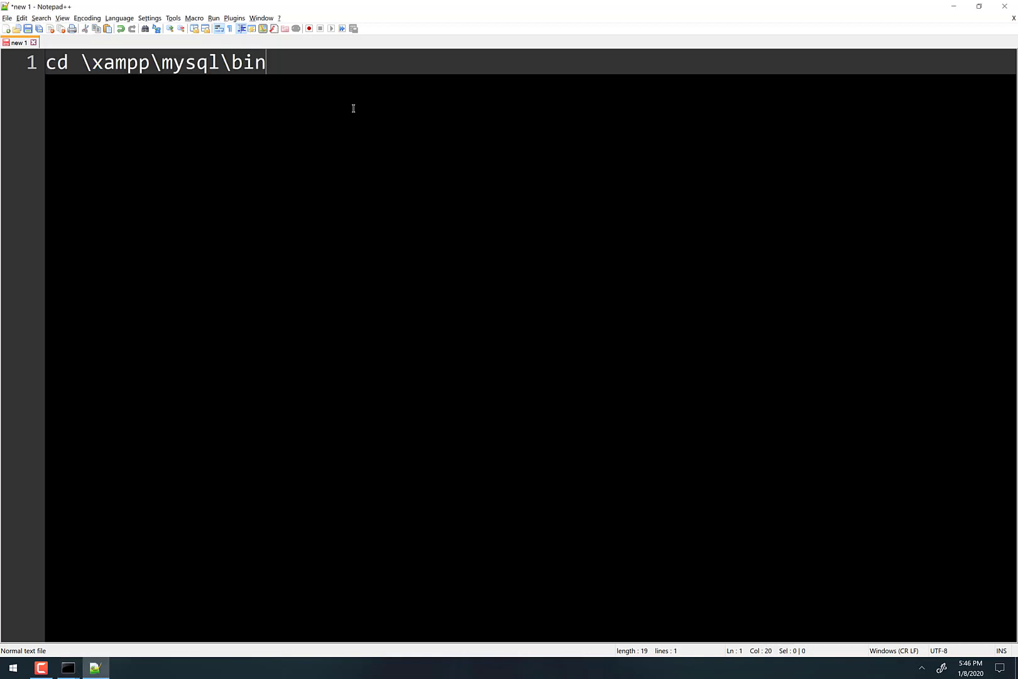
pyautogui.press('Return')
pyautogui.press('Return')
pyautogui.write('myq')
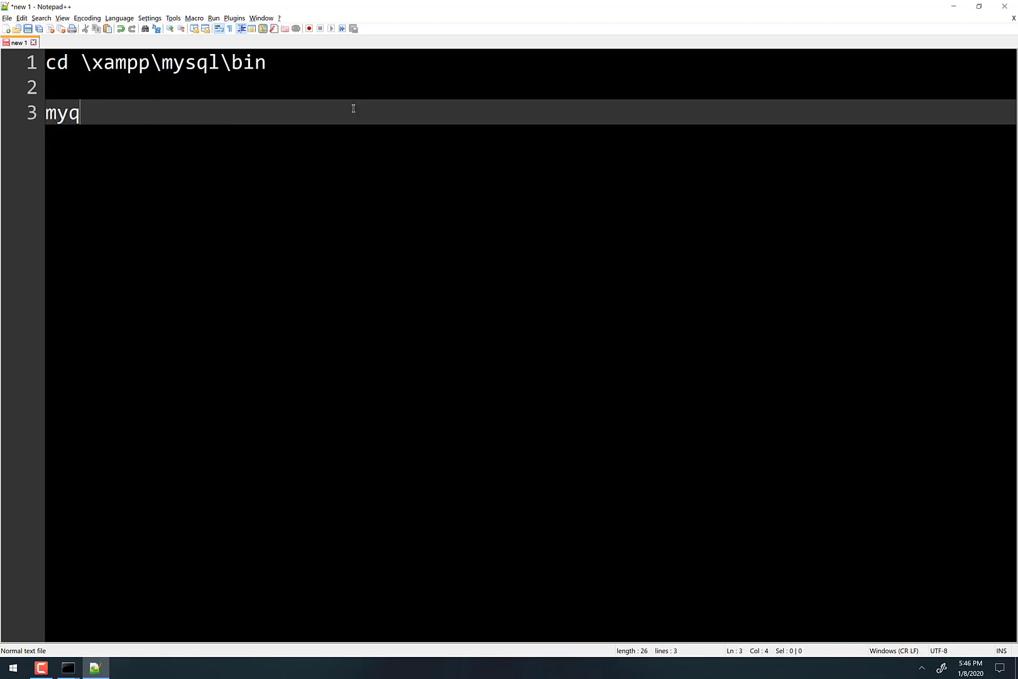
pyautogui.press('BackSpace')
pyautogui.write('sql --user=')
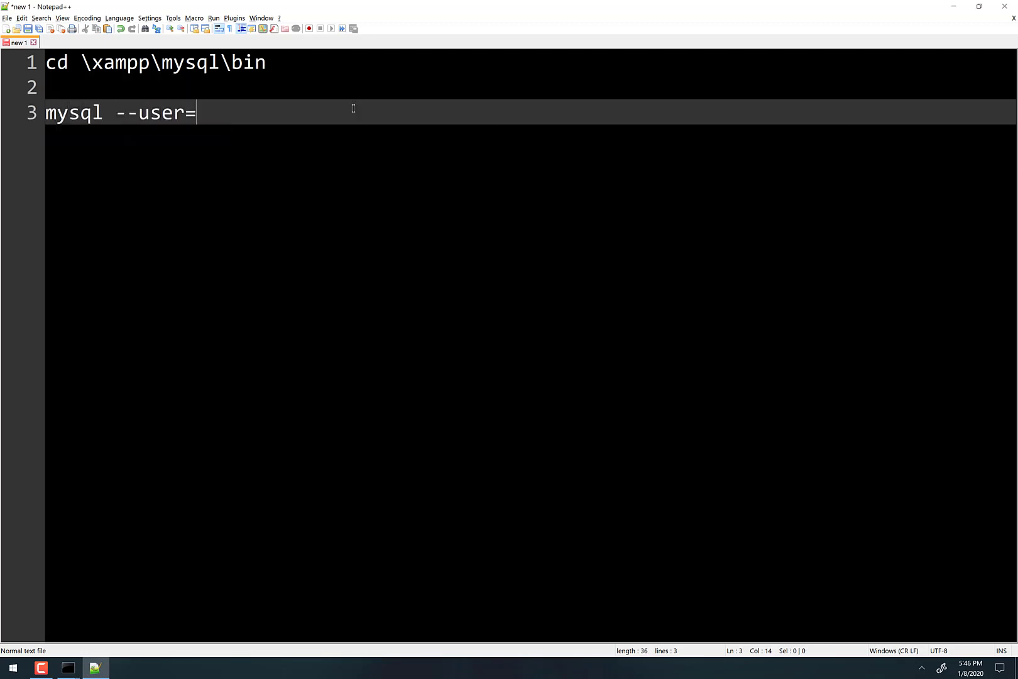
pyautogui.write('root --passwor')
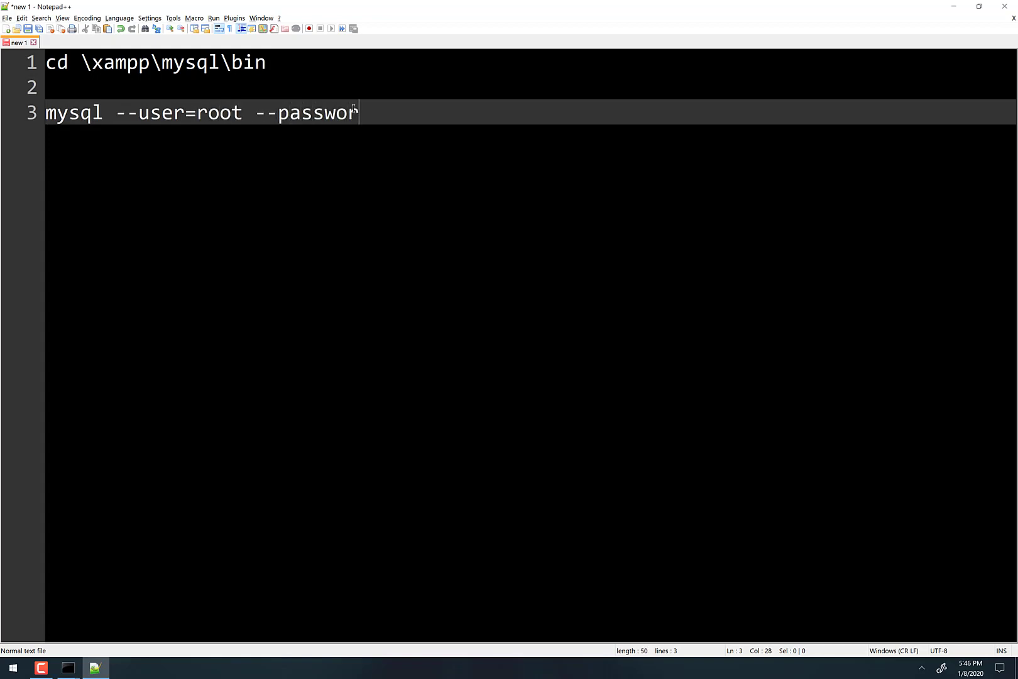
pyautogui.moveTo(458, 112); pyautogui.dragTo(30, 120)
pyautogui.press('super+c')
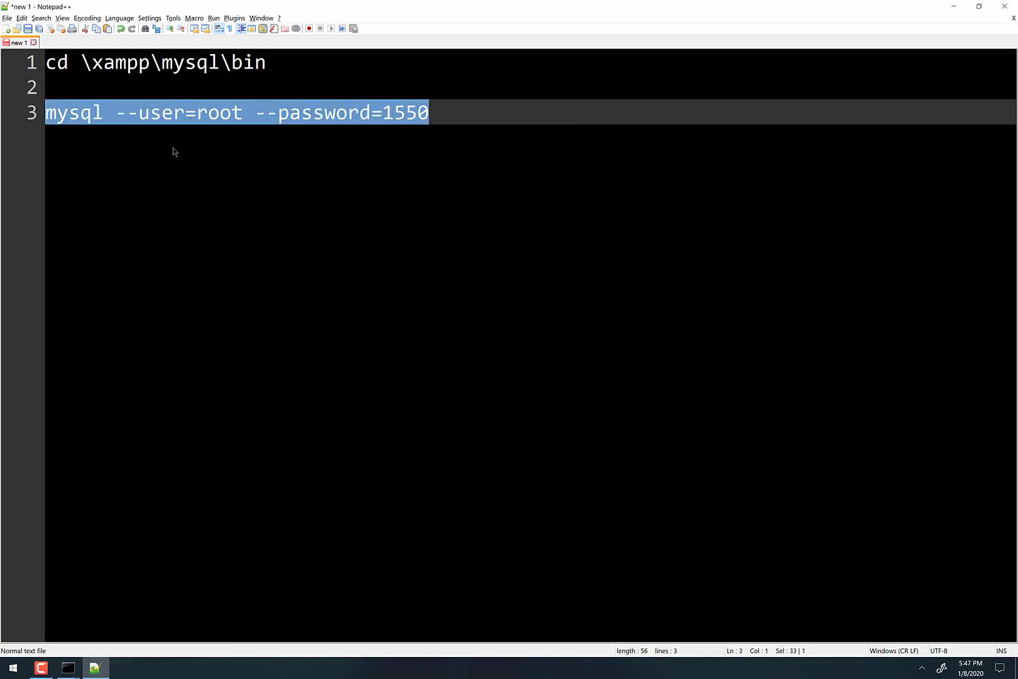
# - Paste and run the login line in the console, then exit MariaDB and close the console
pyautogui.hotkey('alt', 'Tab')
pyautogui.rightClick(842, 326)
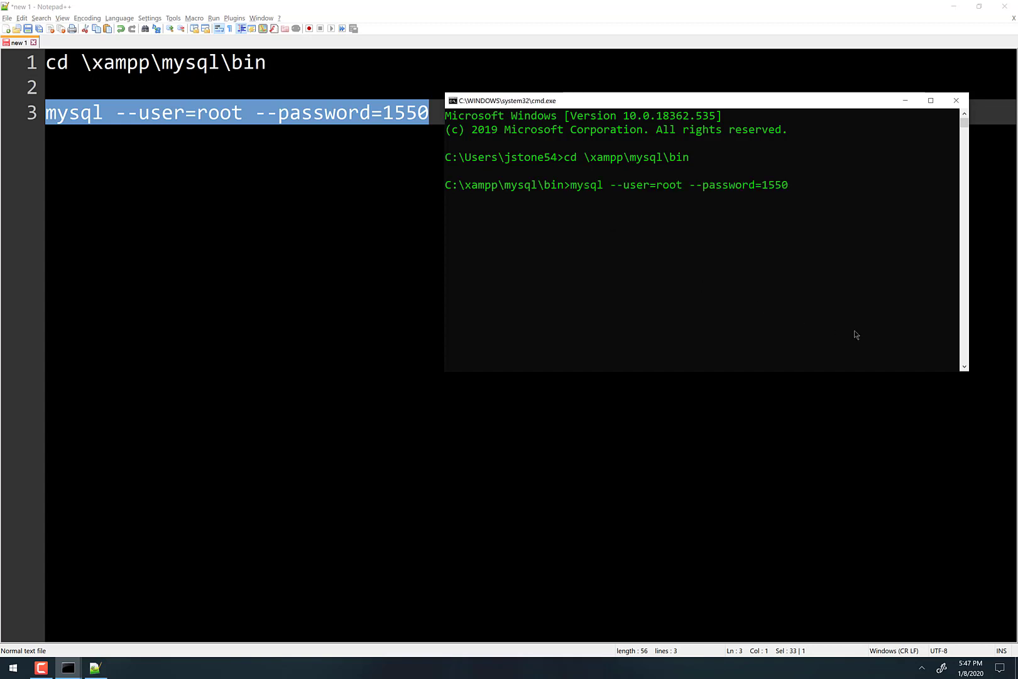
pyautogui.press('Return')
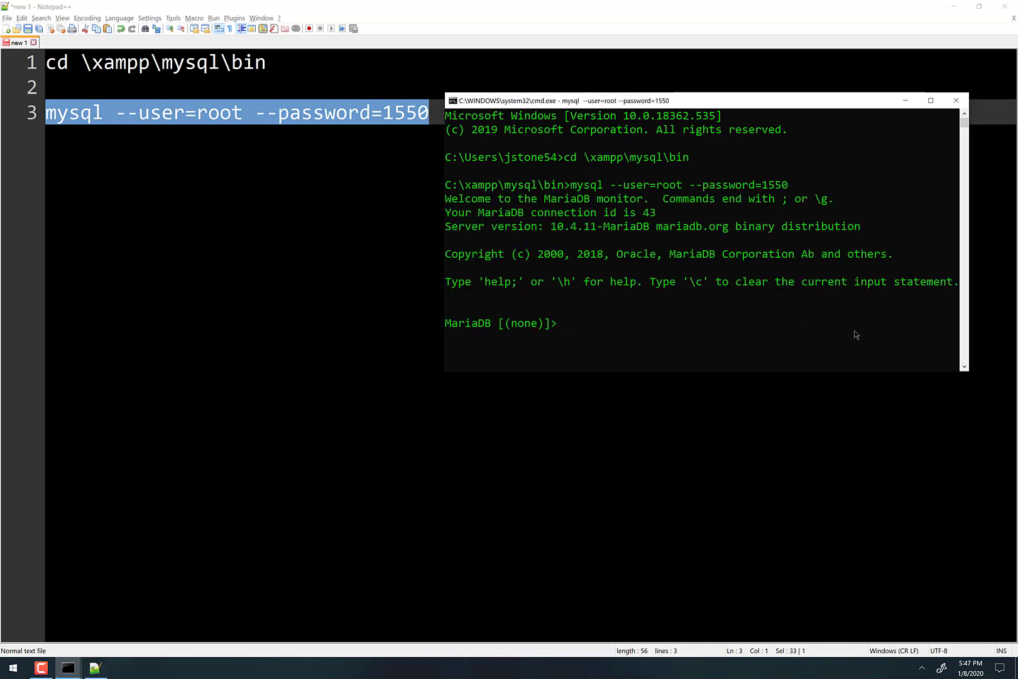
pyautogui.write('exit')
pyautogui.press('Return')
pyautogui.write('exit')
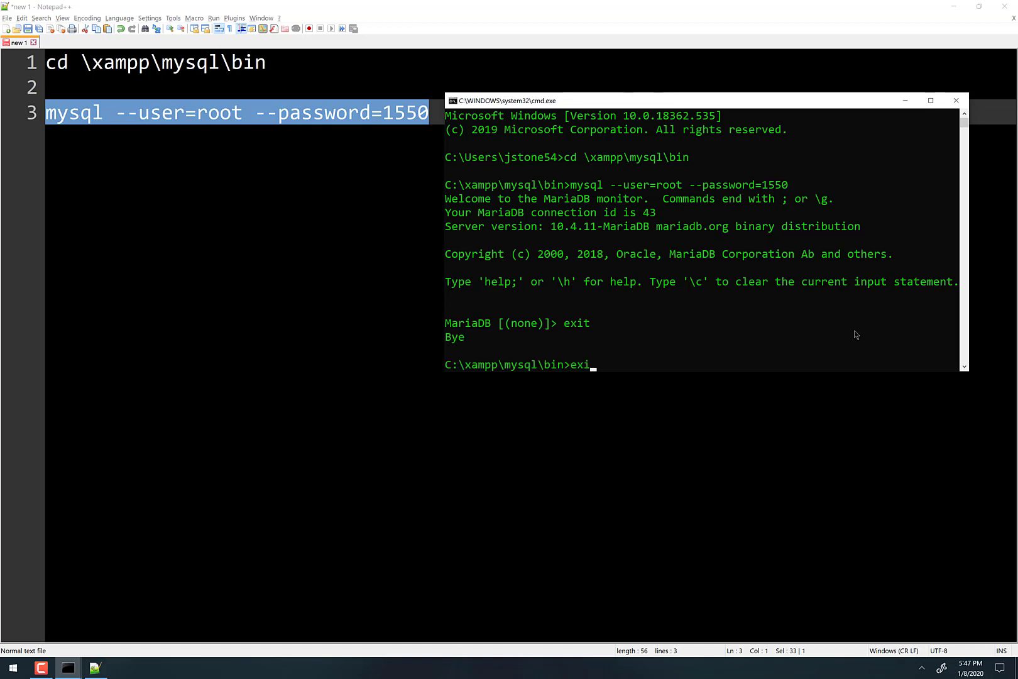
pyautogui.press('Return')
pyautogui.click(439, 199)
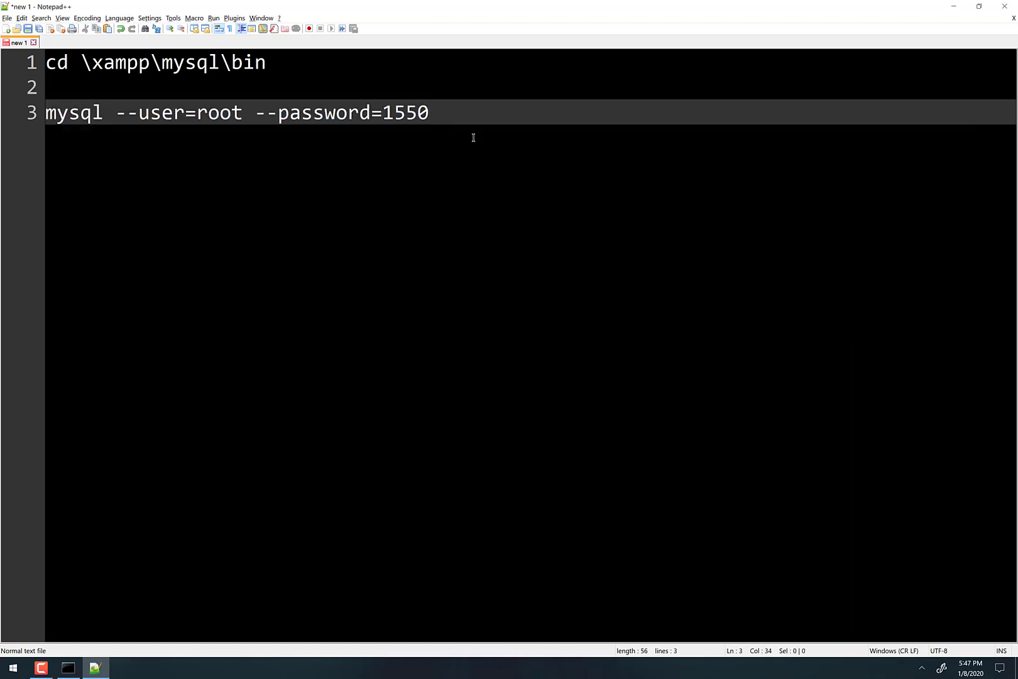
# - Select and deselect the cd and mysql lines of the script to review them
pyautogui.hotkey('ctrl', 'a')
pyautogui.click(234, 70)
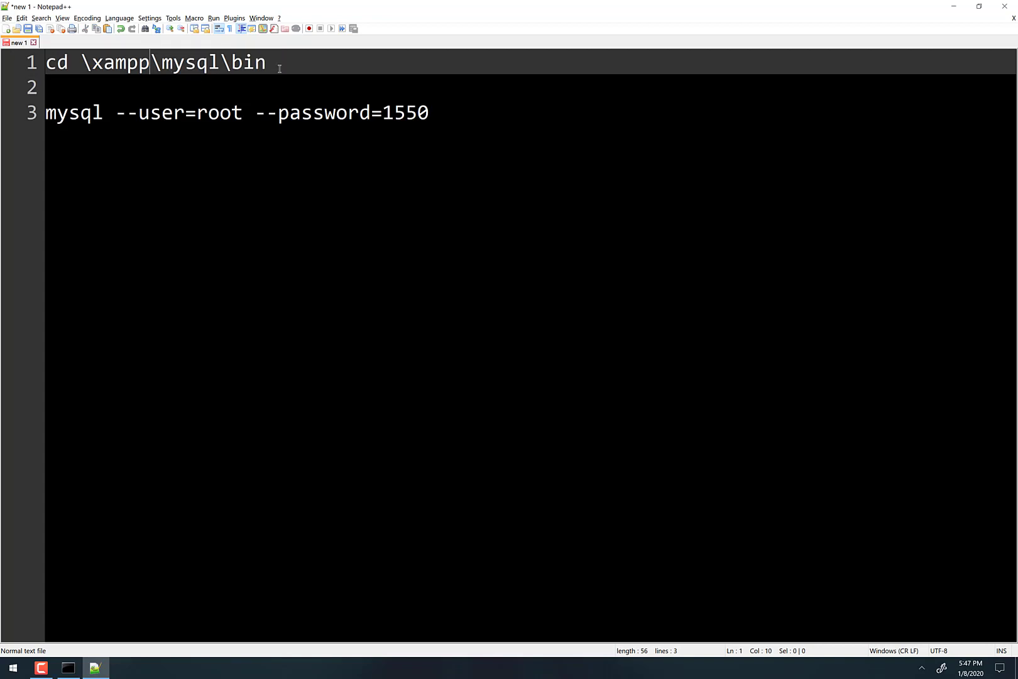
pyautogui.moveTo(279, 68); pyautogui.dragTo(45, 65)
pyautogui.click(506, 192)
pyautogui.click(9, 118)
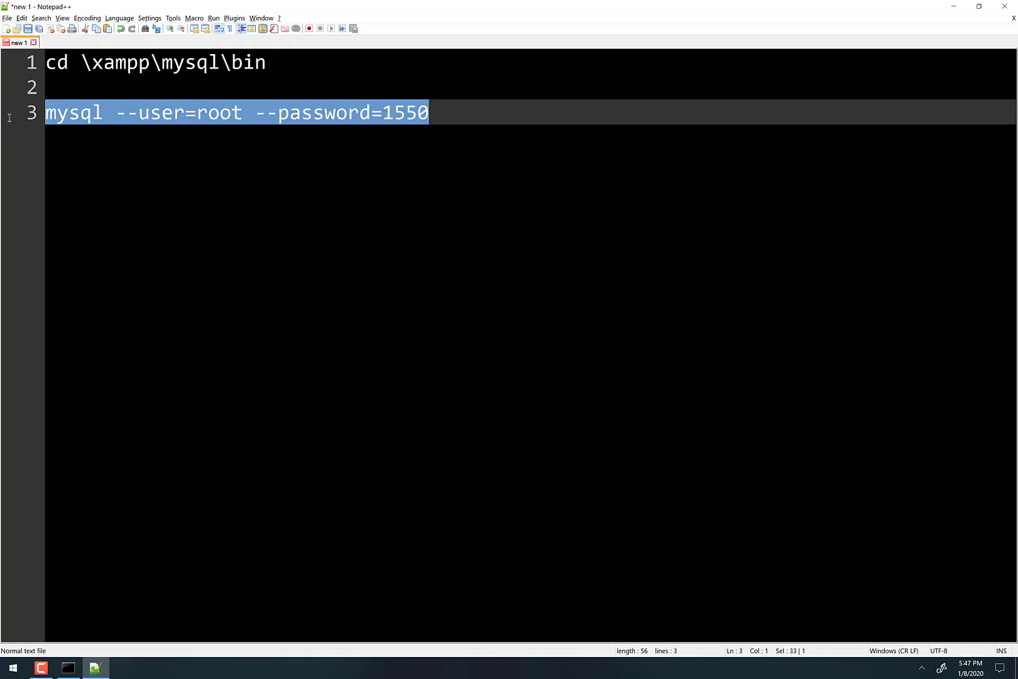
pyautogui.click(58, 62)
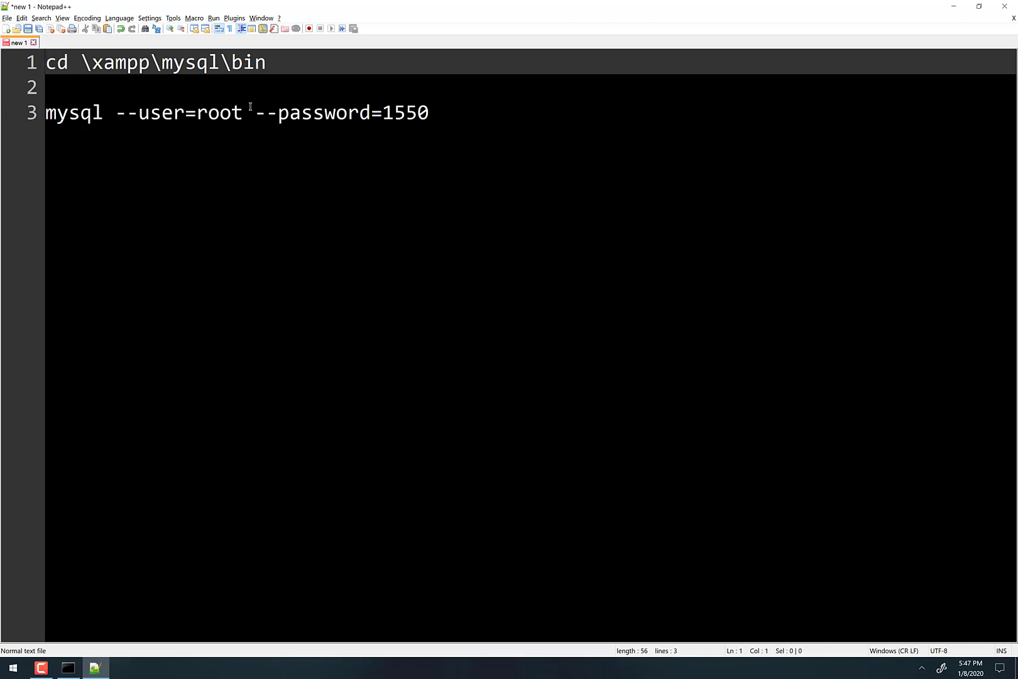
pyautogui.moveTo(271, 63); pyautogui.dragTo(44, 69)
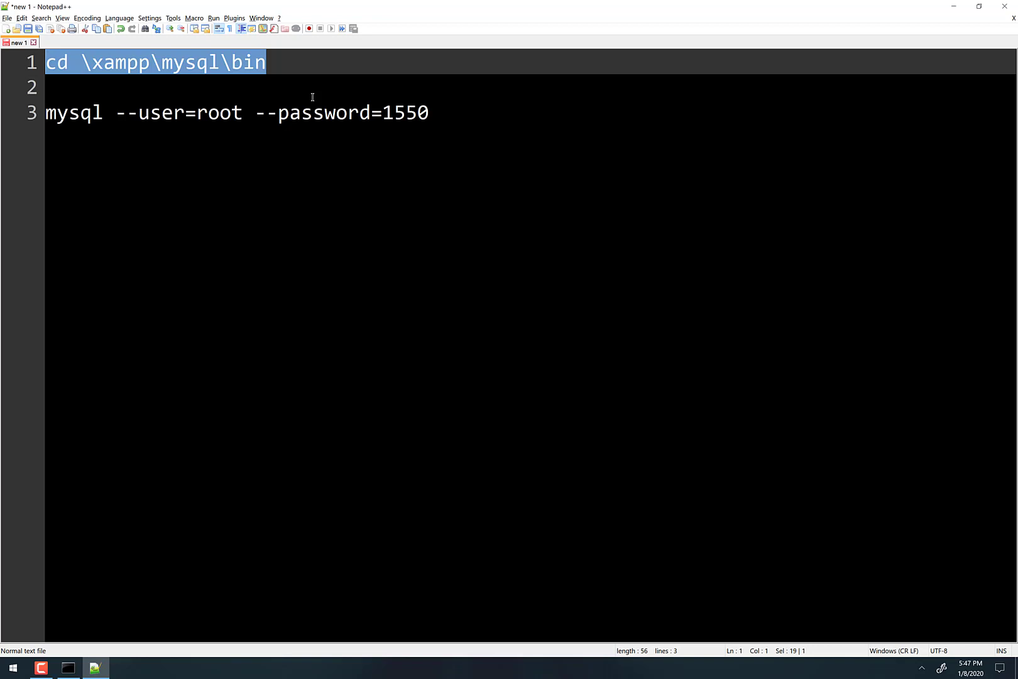
pyautogui.click(56, 113)
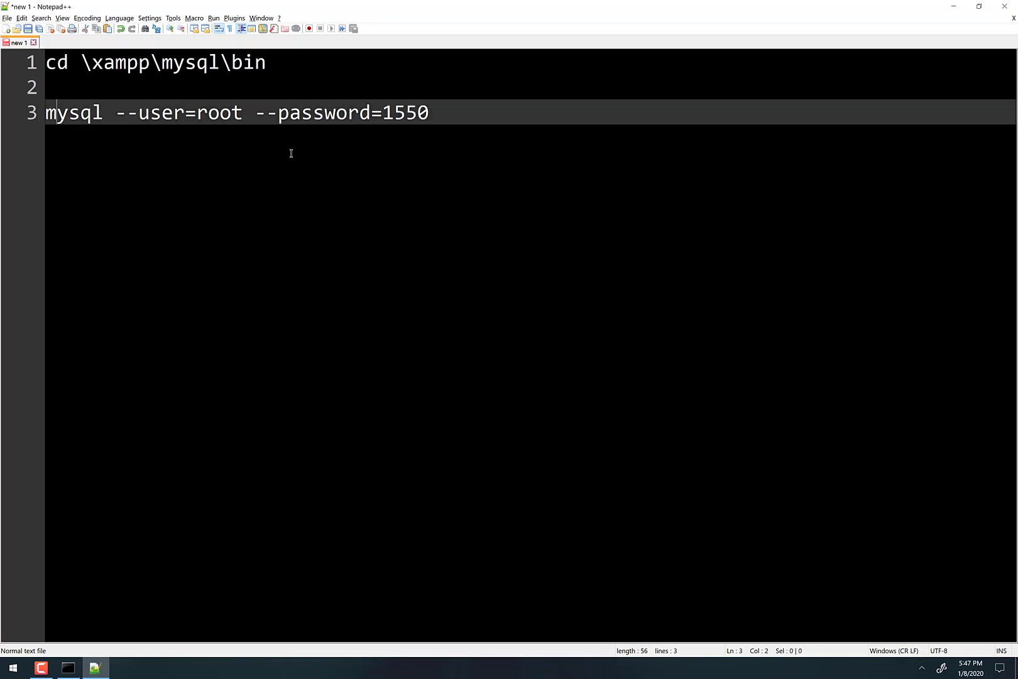
# - Try prefixing the cd and mysql lines with @, then delete both @ signs again
pyautogui.click(52, 65)
pyautogui.write('@')
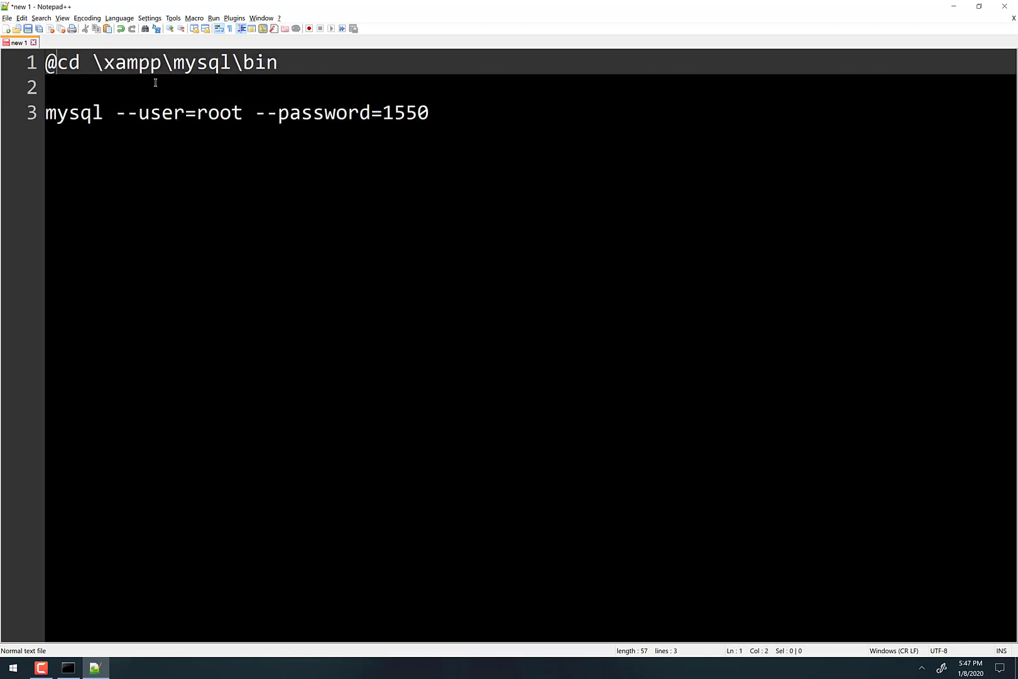
pyautogui.press('Down')
pyautogui.press('Down')
pyautogui.press('End')
pyautogui.press('Left')
pyautogui.press('Left')
pyautogui.press('Left')
pyautogui.press('Left')
pyautogui.press('Left')
pyautogui.press('Left')
pyautogui.press('Left')
pyautogui.press('Left')
pyautogui.press('Left')
pyautogui.press('Left')
pyautogui.press('Left')
pyautogui.press('Left')
pyautogui.press('Left')
pyautogui.press('Left')
pyautogui.press('Left')
pyautogui.press('Left')
pyautogui.press('Left')
pyautogui.press('Left')
pyautogui.press('Left')
pyautogui.press('Left')
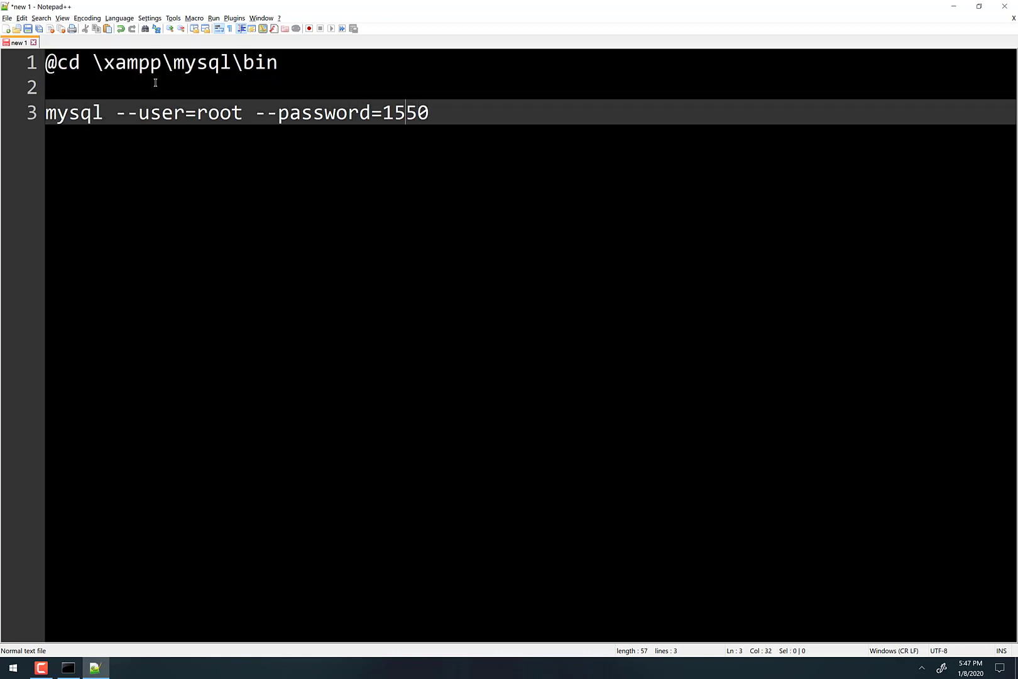
pyautogui.press('Left')
pyautogui.press('Left')
pyautogui.press('Left')
pyautogui.press('Left')
pyautogui.press('Left')
pyautogui.press('Left')
pyautogui.write('@')
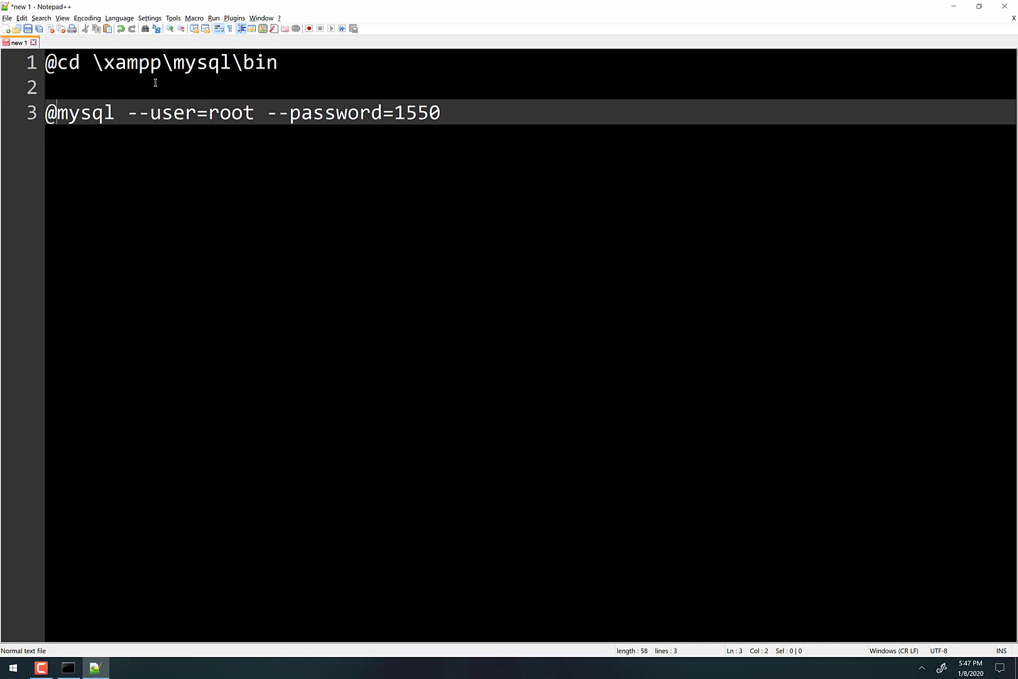
pyautogui.press('BackSpace')
pyautogui.press('Up')
pyautogui.press('Up')
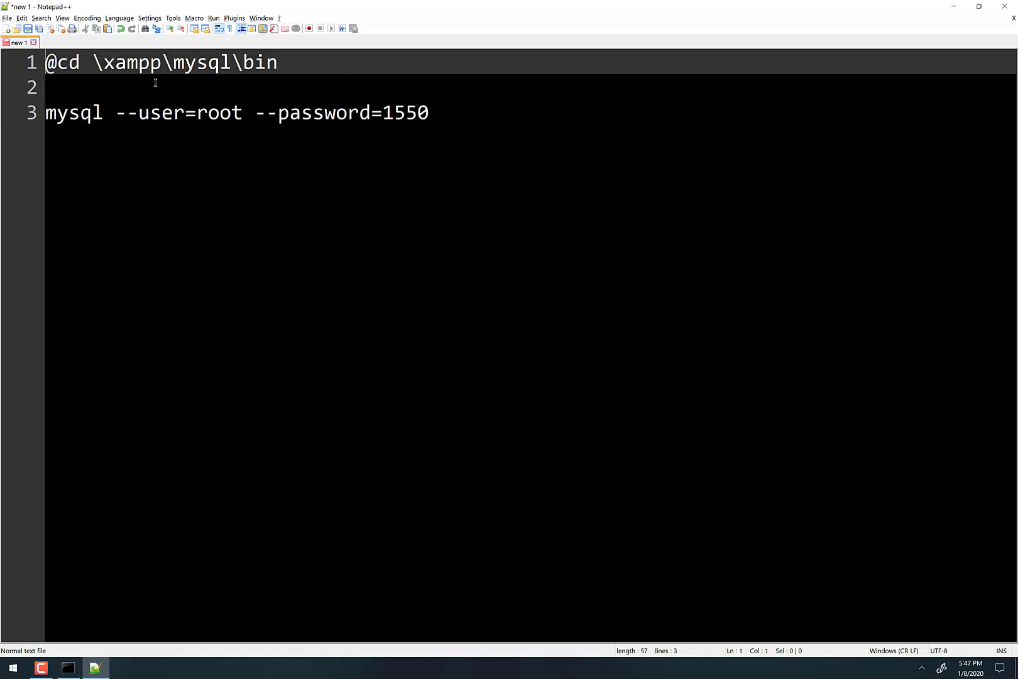
pyautogui.press('Delete')
pyautogui.press('Return')
pyautogui.press('Return')
pyautogui.press('Up')
pyautogui.press('Up')
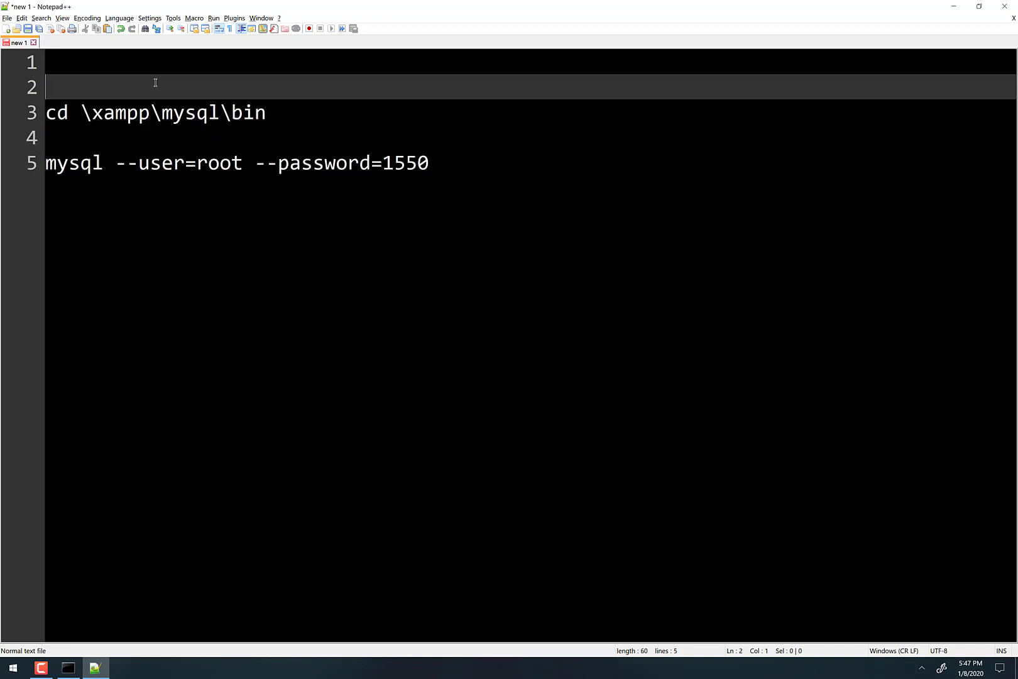
pyautogui.write('echo off')
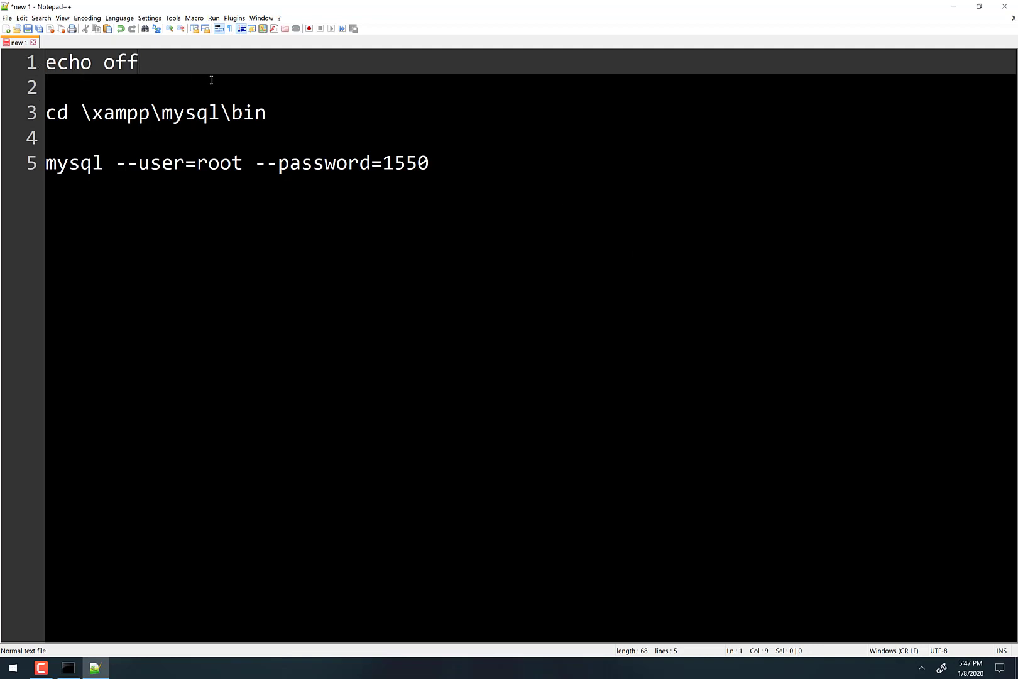
pyautogui.click(46, 63)
pyautogui.write('@')
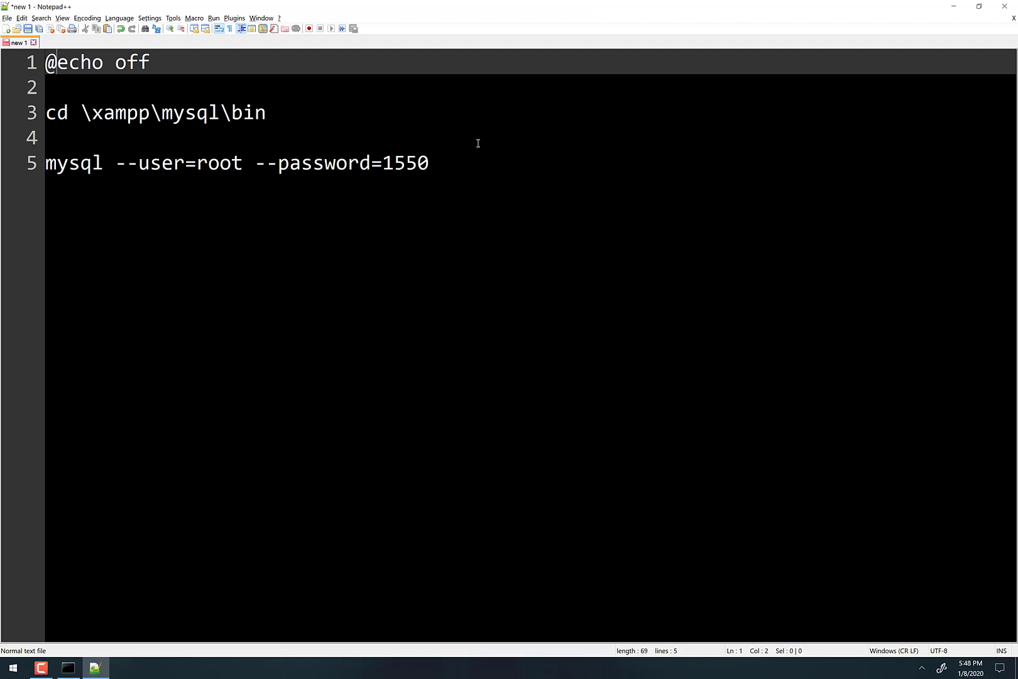
# - Save the script as mysql.bat in the user's home folder under C:\Users
pyautogui.click(6, 19)
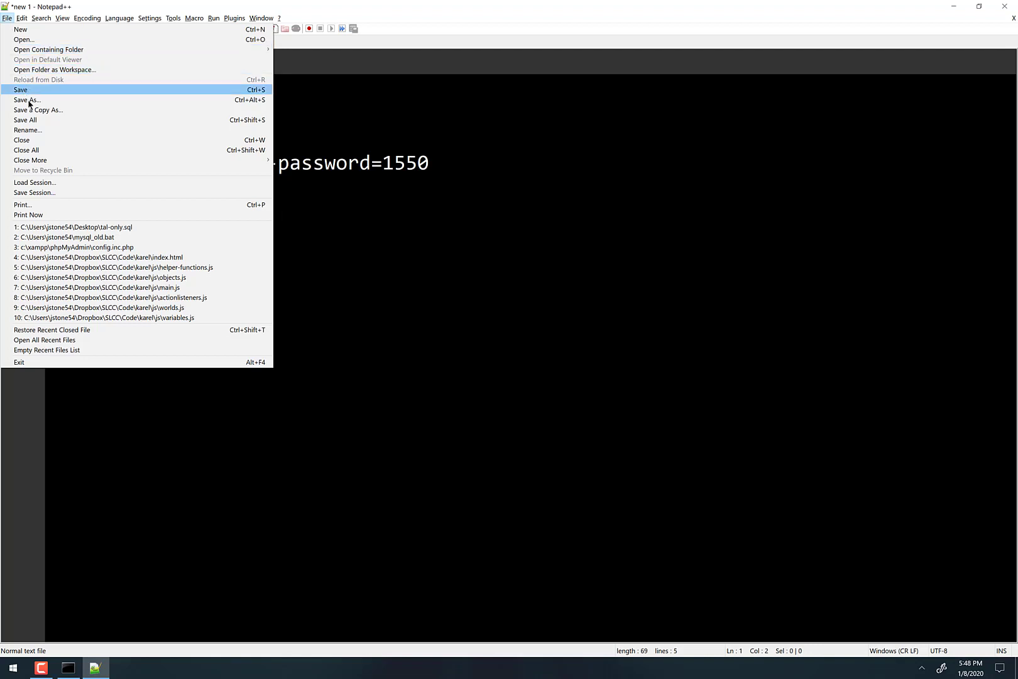
pyautogui.click(29, 100)
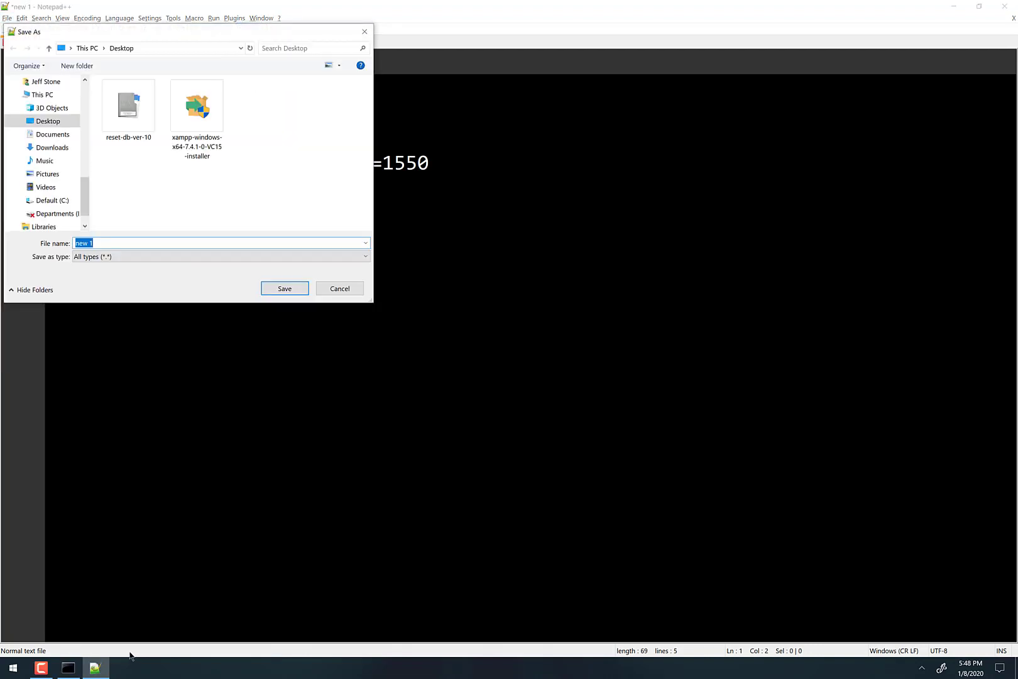
pyautogui.click(67, 667)
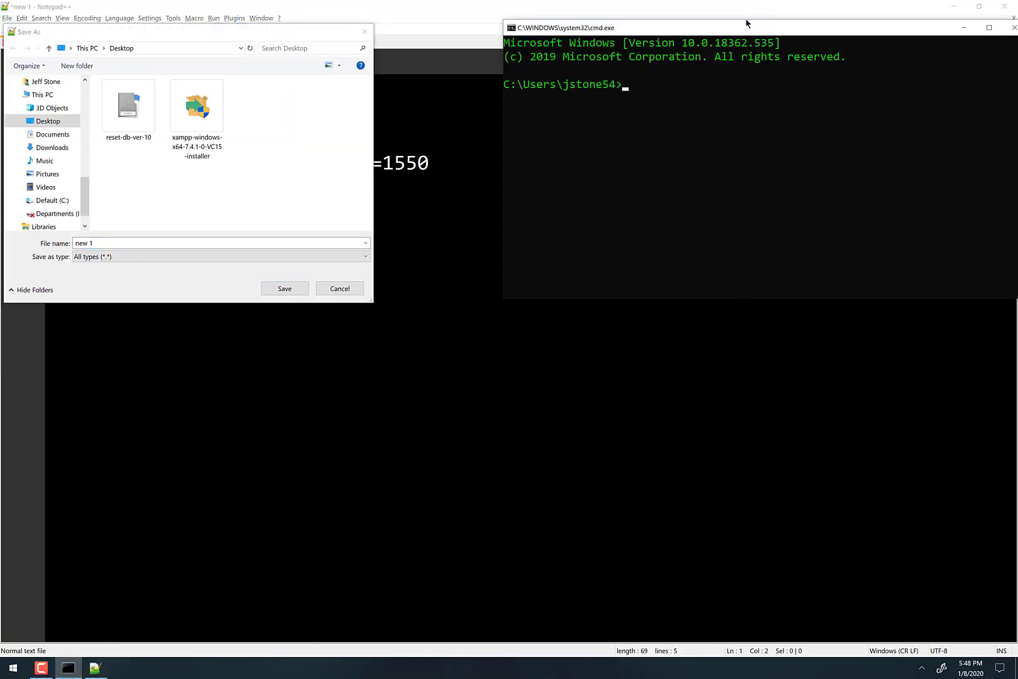
pyautogui.moveTo(726, 30); pyautogui.dragTo(782, 46)
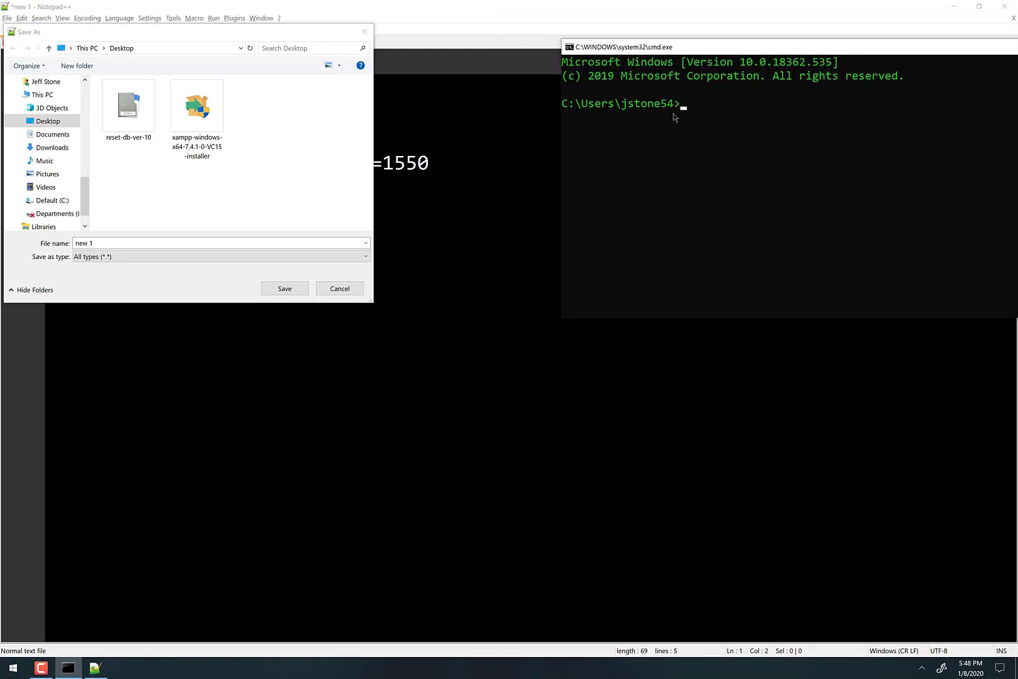
pyautogui.click(42, 200)
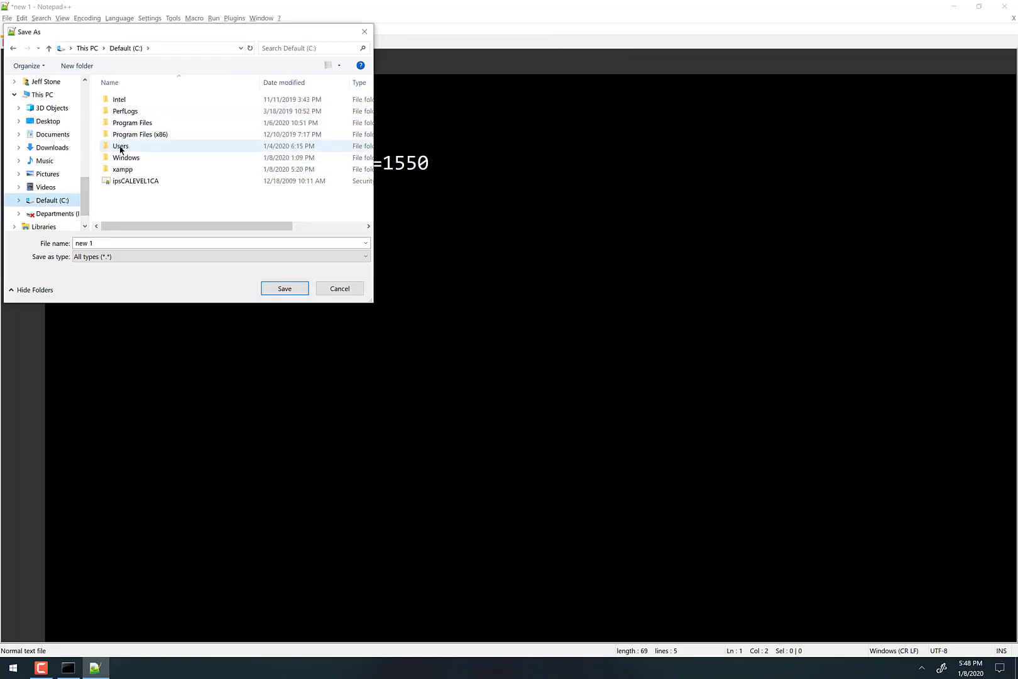
pyautogui.doubleClick(120, 148)
pyautogui.doubleClick(125, 123)
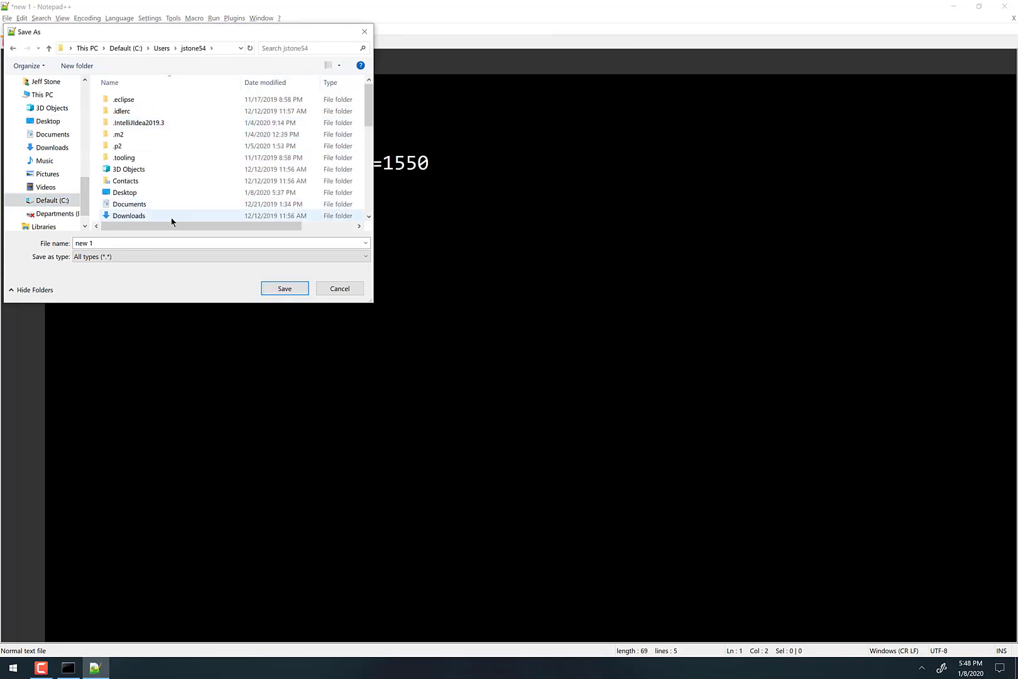
pyautogui.click(105, 244)
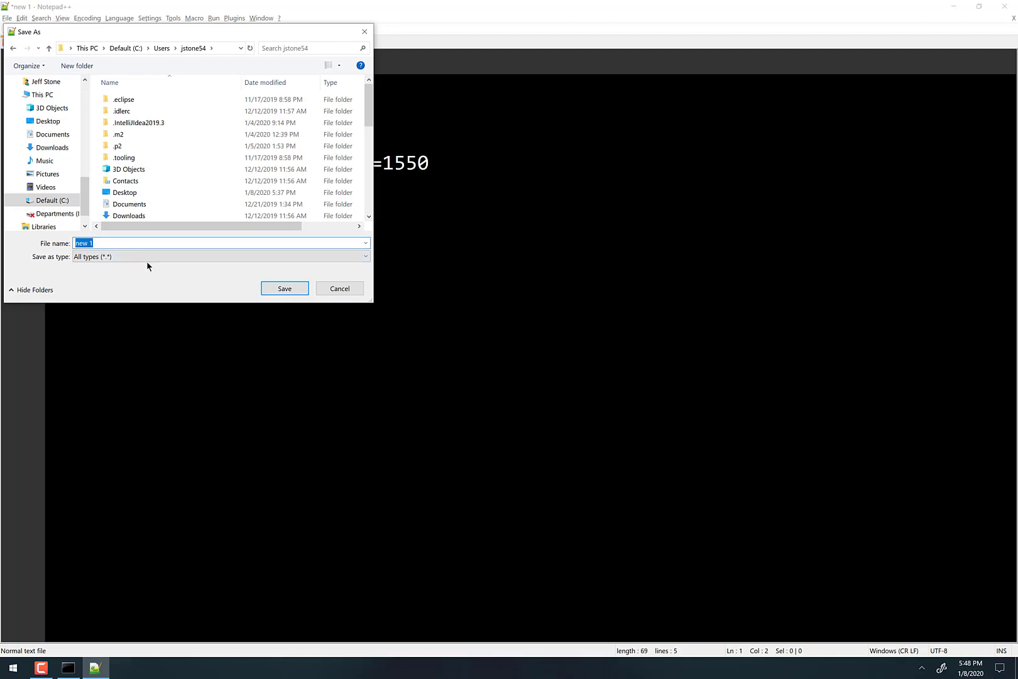
pyautogui.write('my')
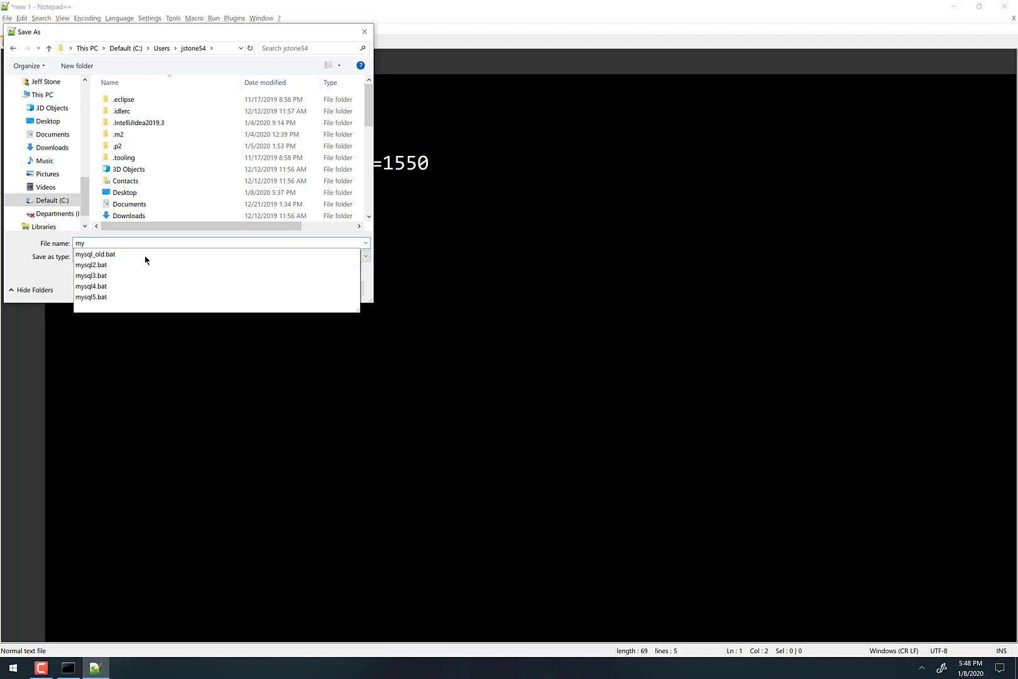
pyautogui.write('sql.ba')
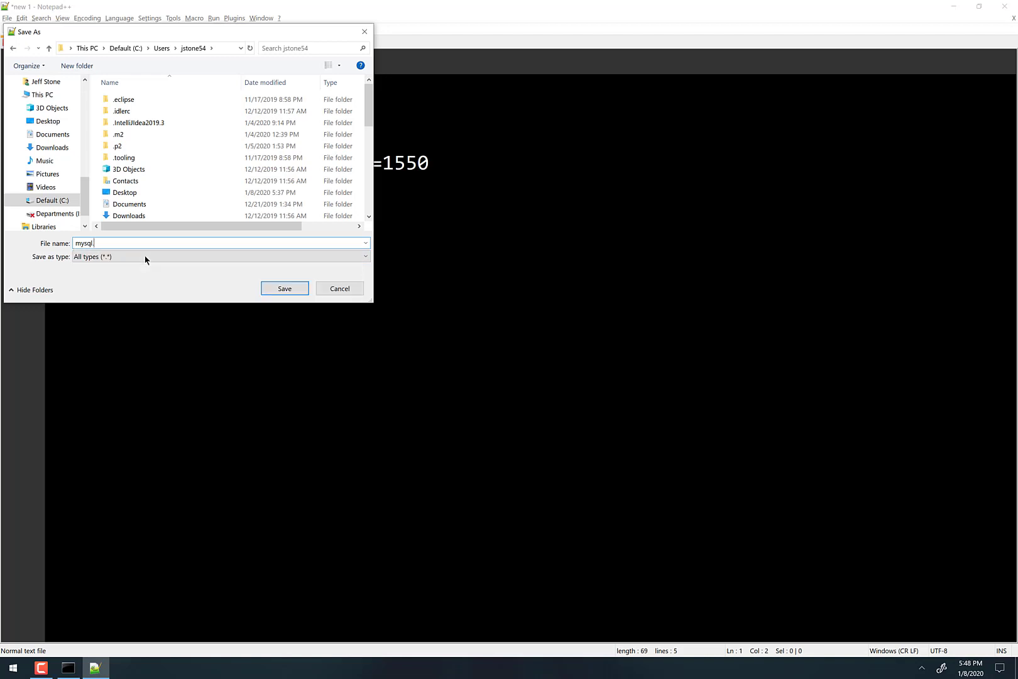
pyautogui.write('t')
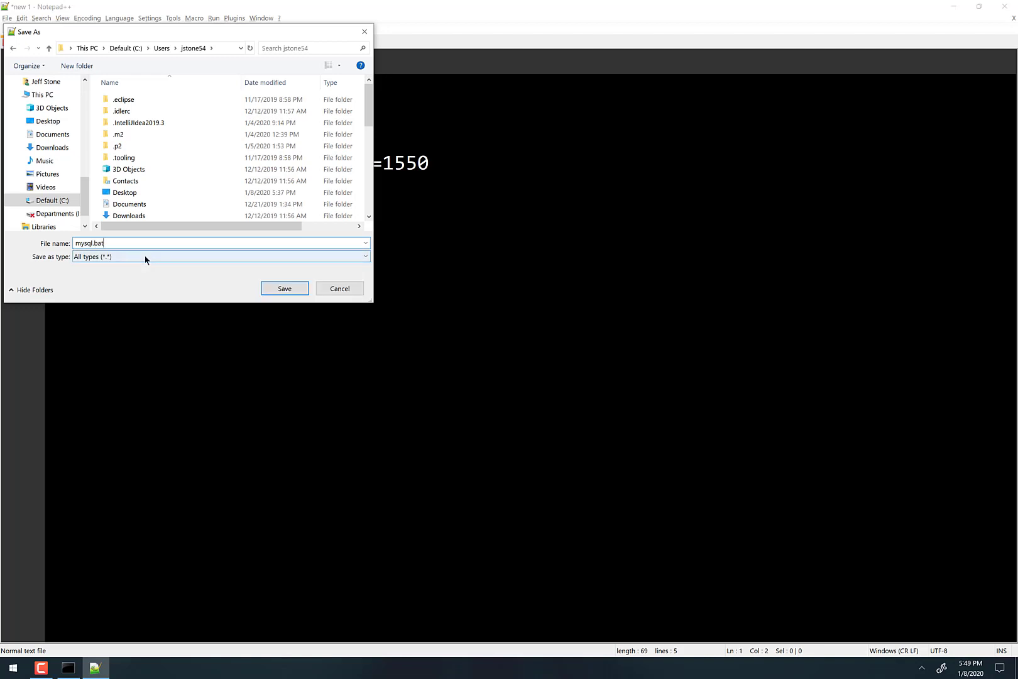
pyautogui.click(284, 289)
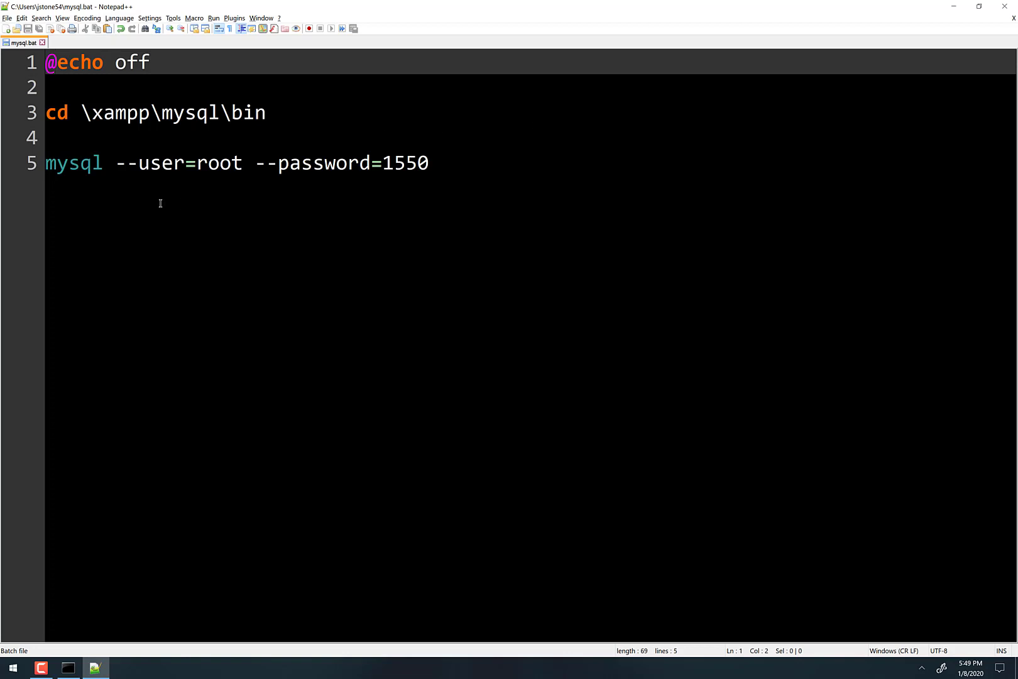
# - Close the editor and run mysql in the console to open the MariaDB monitor
pyautogui.click(1004, 7)
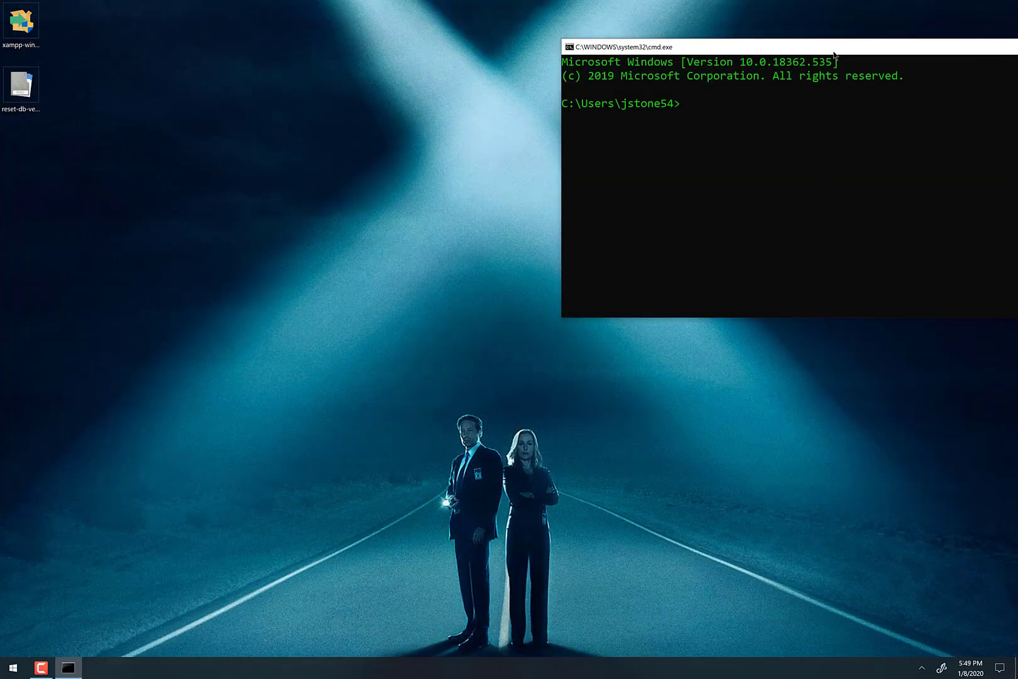
pyautogui.moveTo(836, 50); pyautogui.dragTo(523, 90)
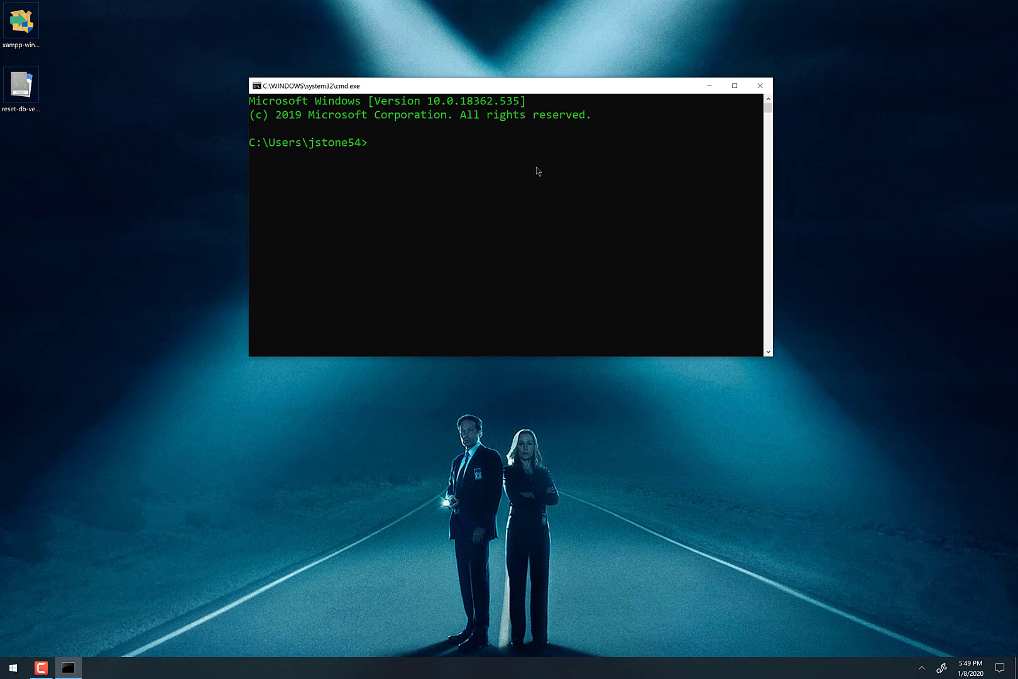
pyautogui.write('mysql')
pyautogui.press('Return')
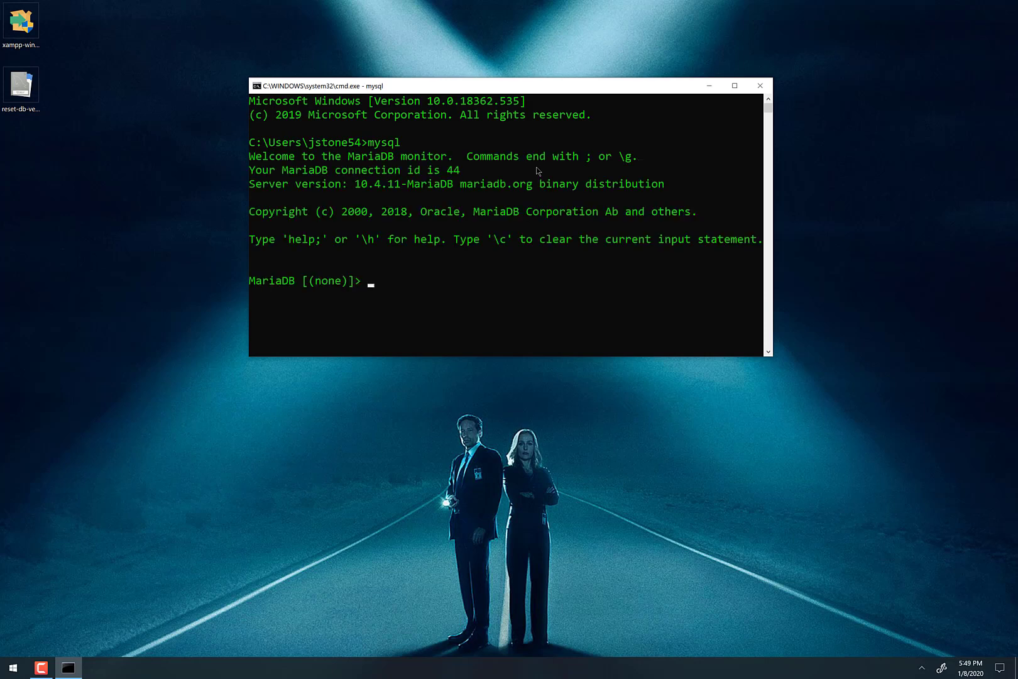
# - Exit the MariaDB monitor and close the command window
pyautogui.write('exit')
pyautogui.press('Return')
pyautogui.write('exit')
pyautogui.press('Return')
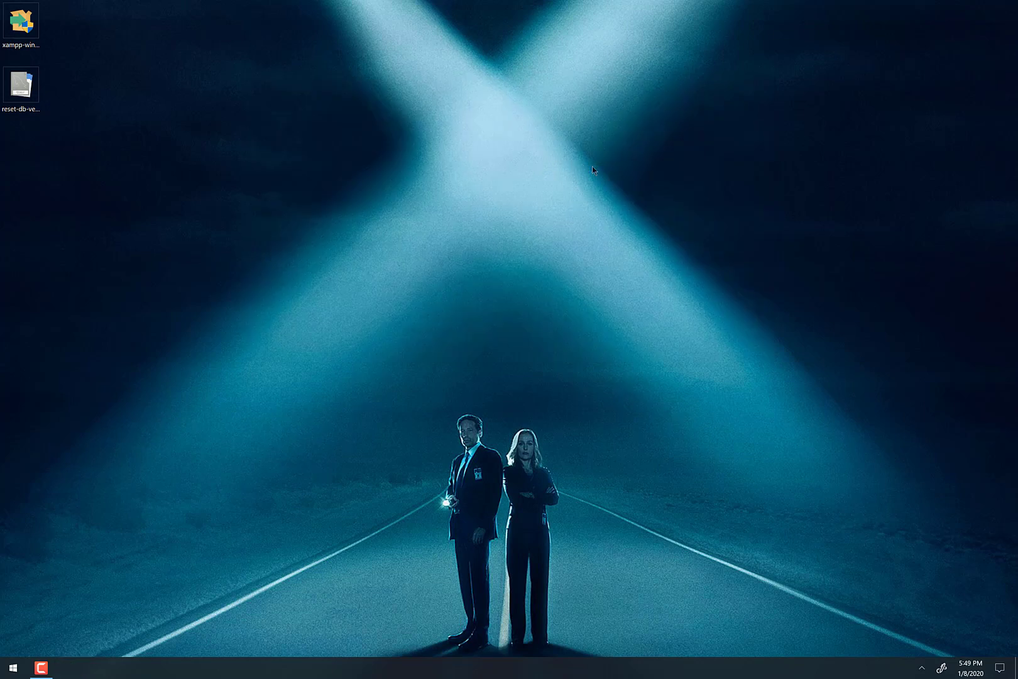
# - Launch mysql from the Run prompt to open the MariaDB monitor directly
pyautogui.press('super+r')
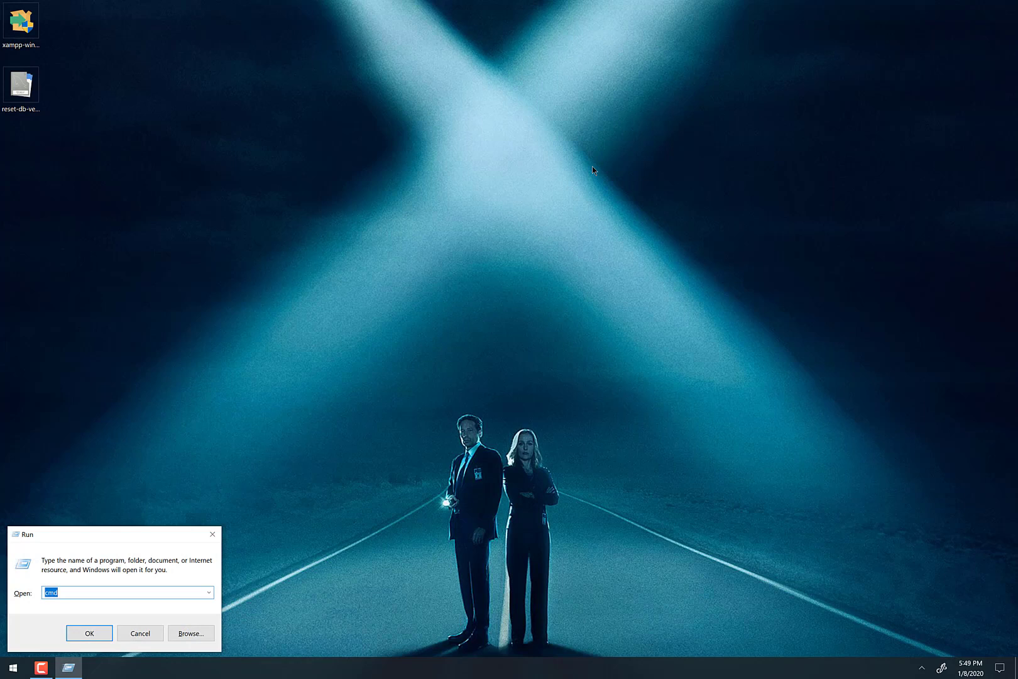
pyautogui.write('ql')
pyautogui.press('Return')
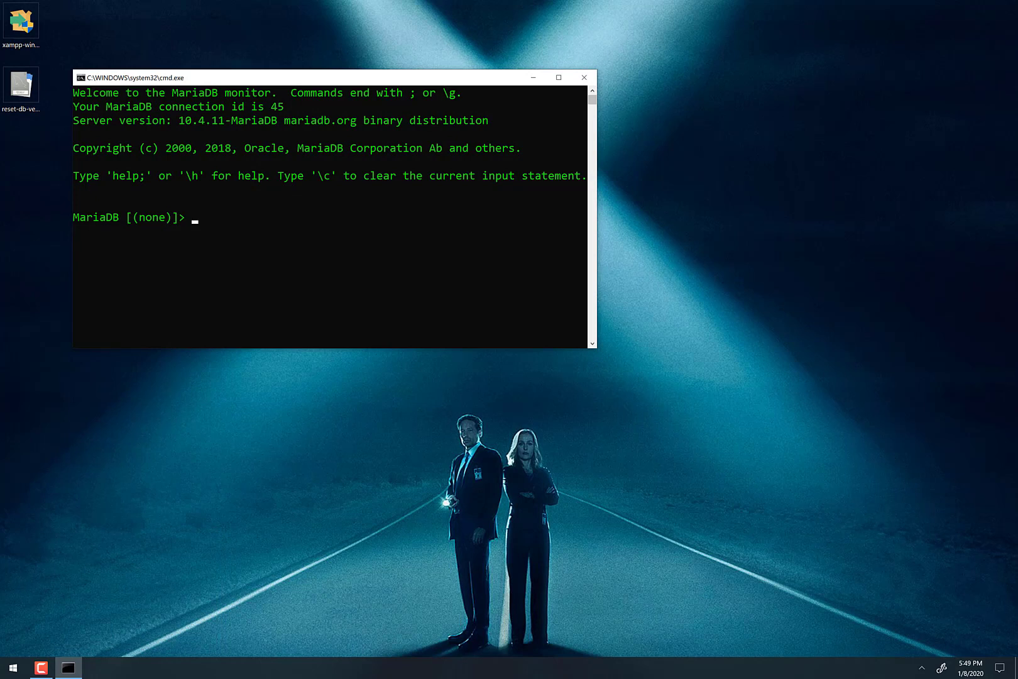
# - Check the hidden tray icons for the background XAMPP services twice
pyautogui.click(922, 668)
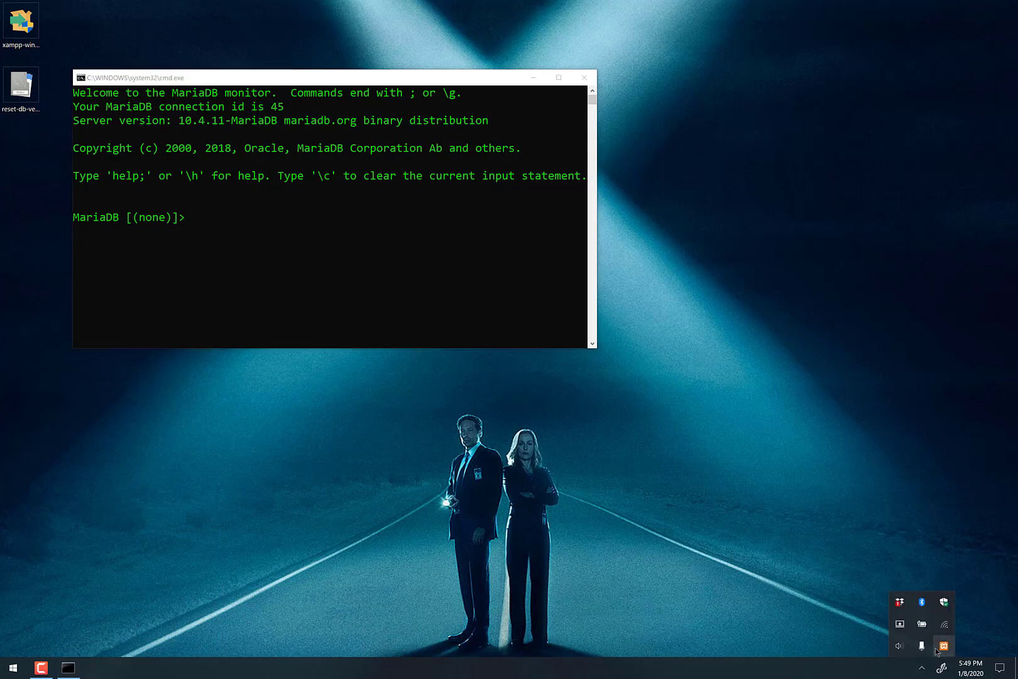
pyautogui.click(865, 462)
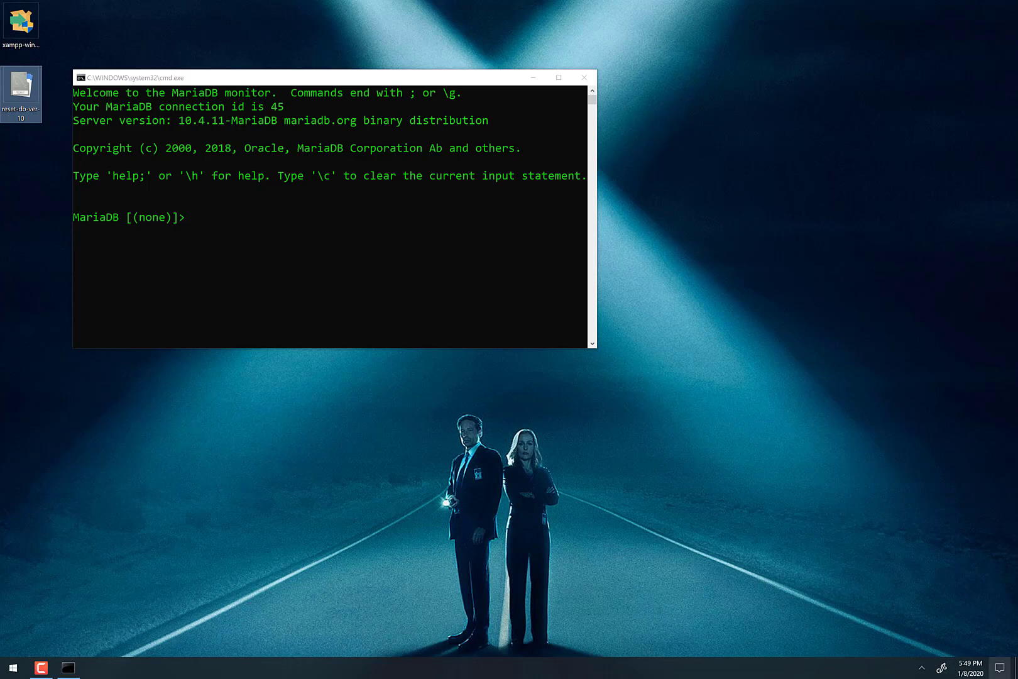
pyautogui.click(922, 667)
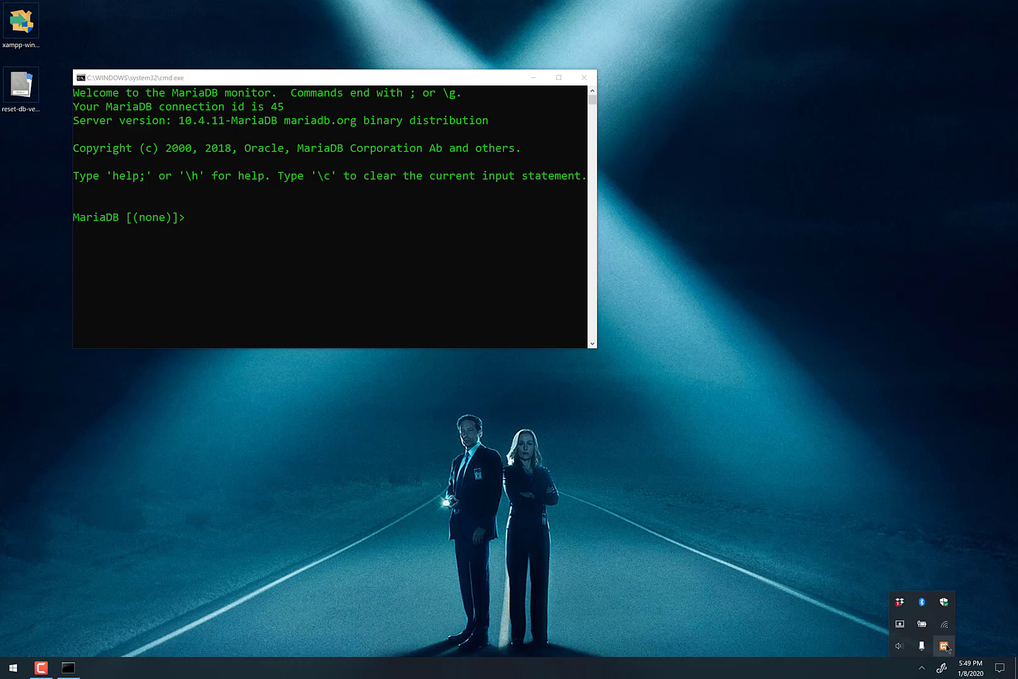
pyautogui.click(78, 646)
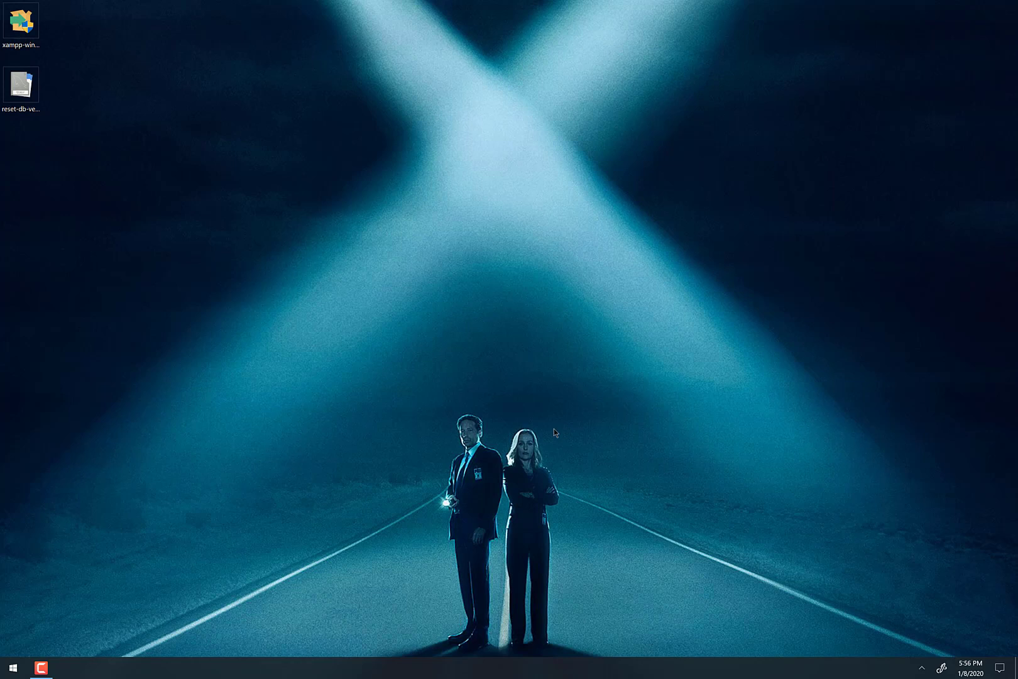
pyautogui.press('super+r')
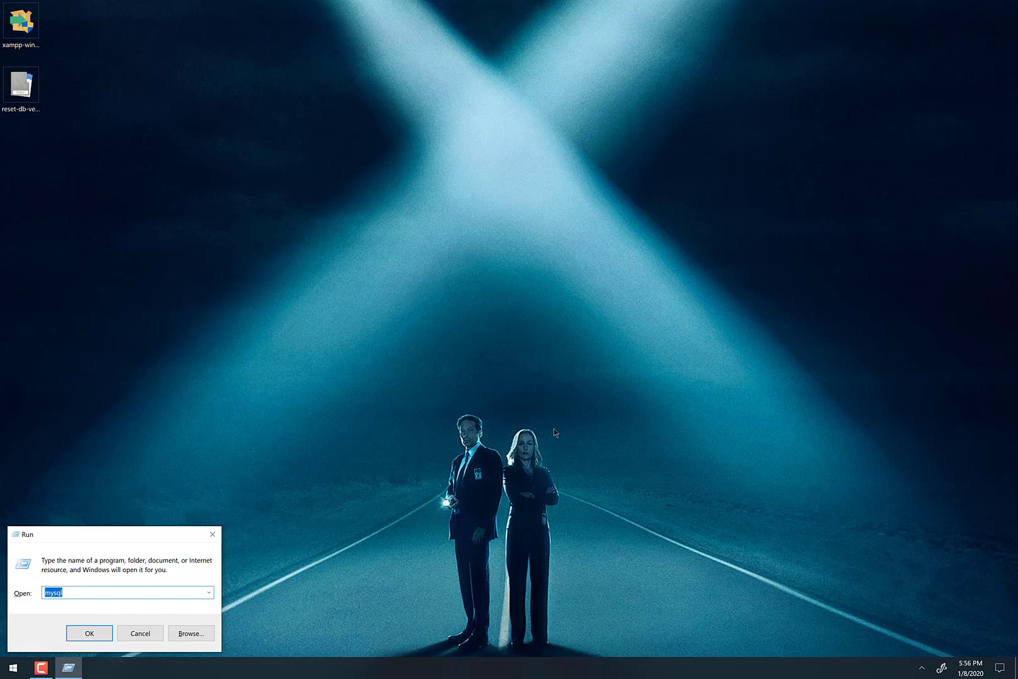
pyautogui.write('cmd')
pyautogui.press('Return')
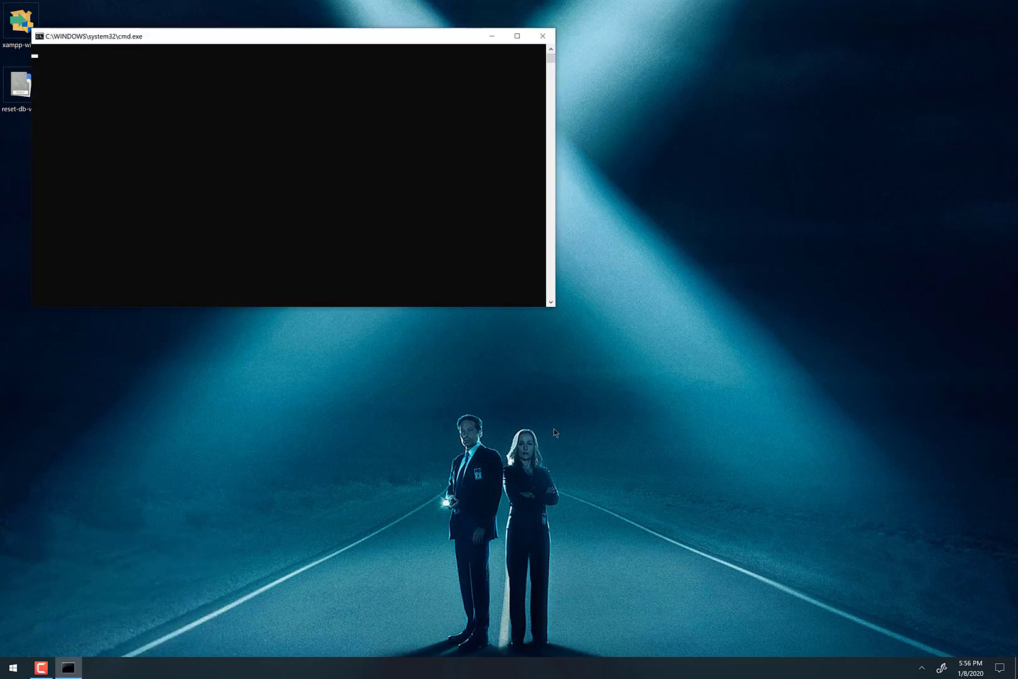
pyautogui.click(542, 37)
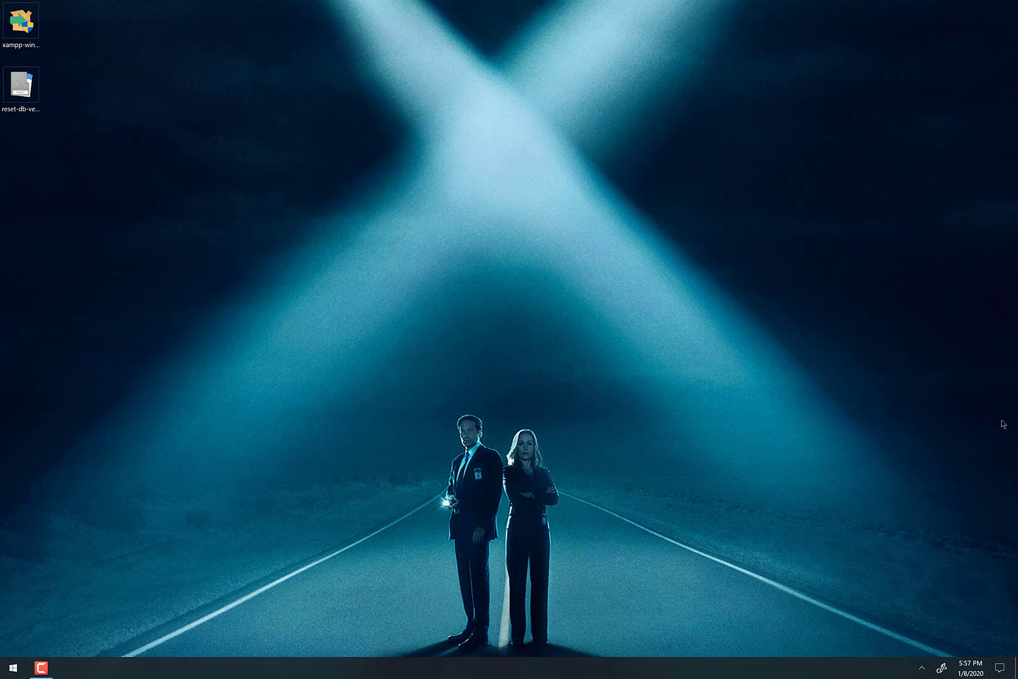
pyautogui.click(921, 668)
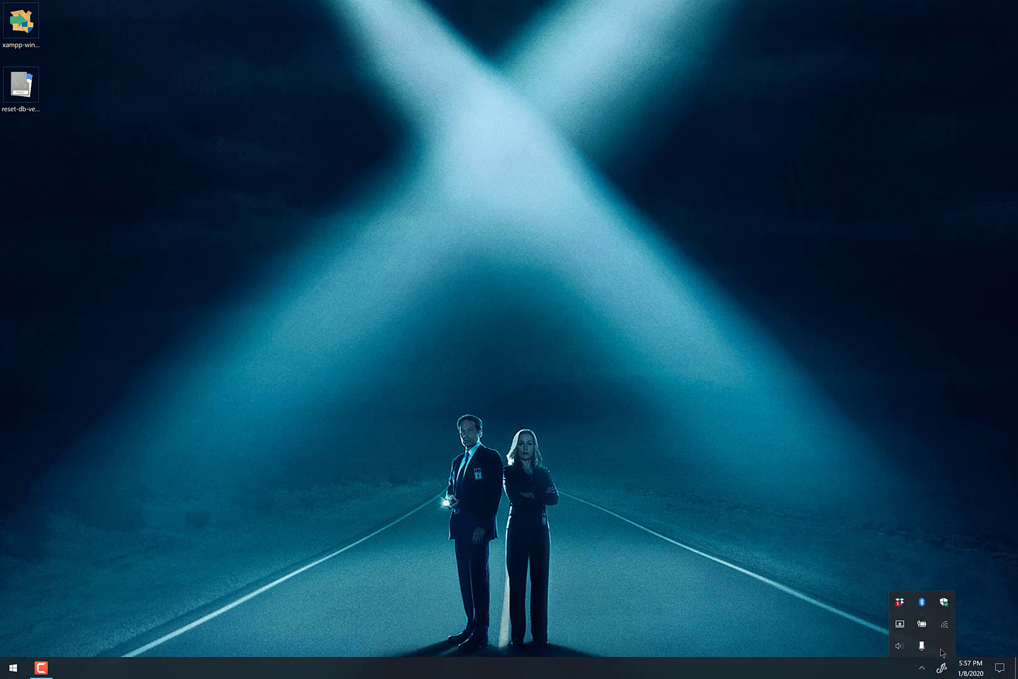
pyautogui.click(758, 500)
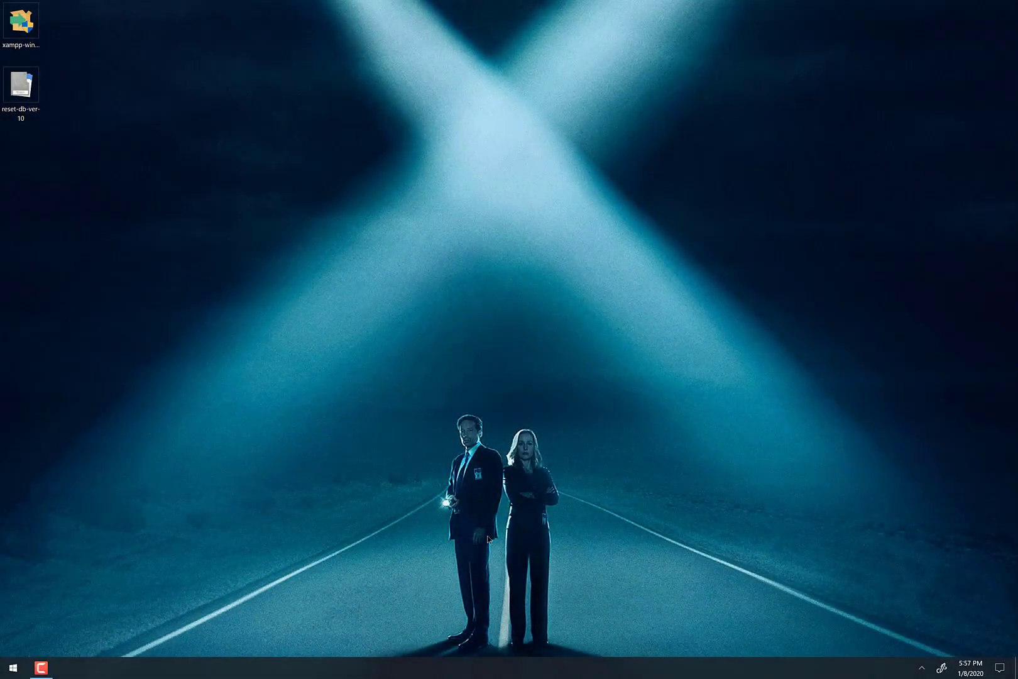
# - Browse to the C:\xampp folder in File Explorer
pyautogui.click(12, 667)
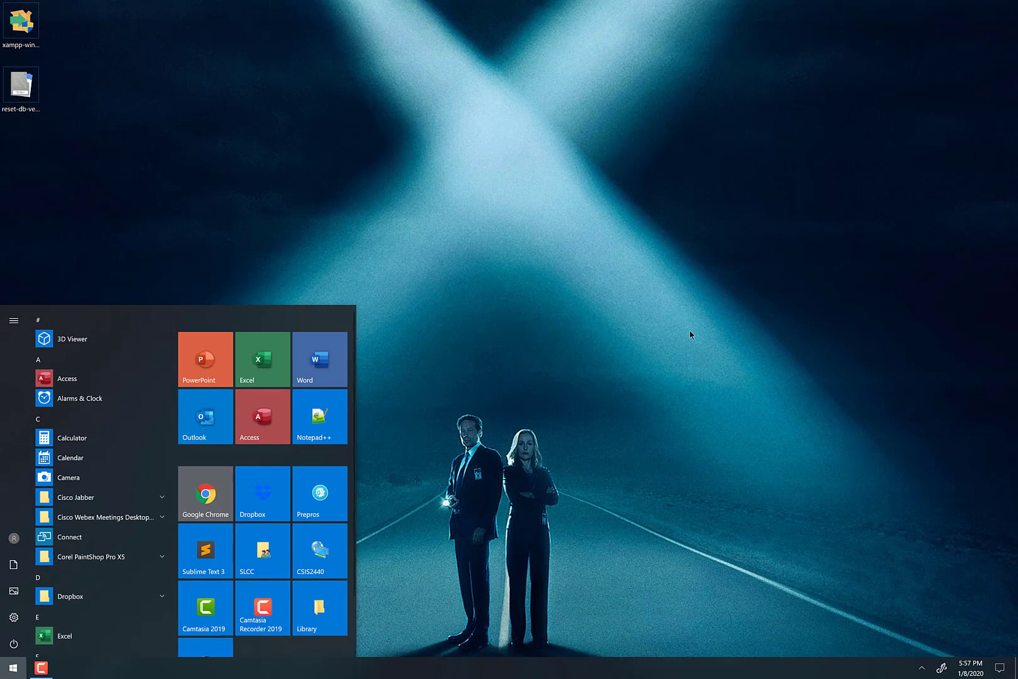
pyautogui.click(570, 328)
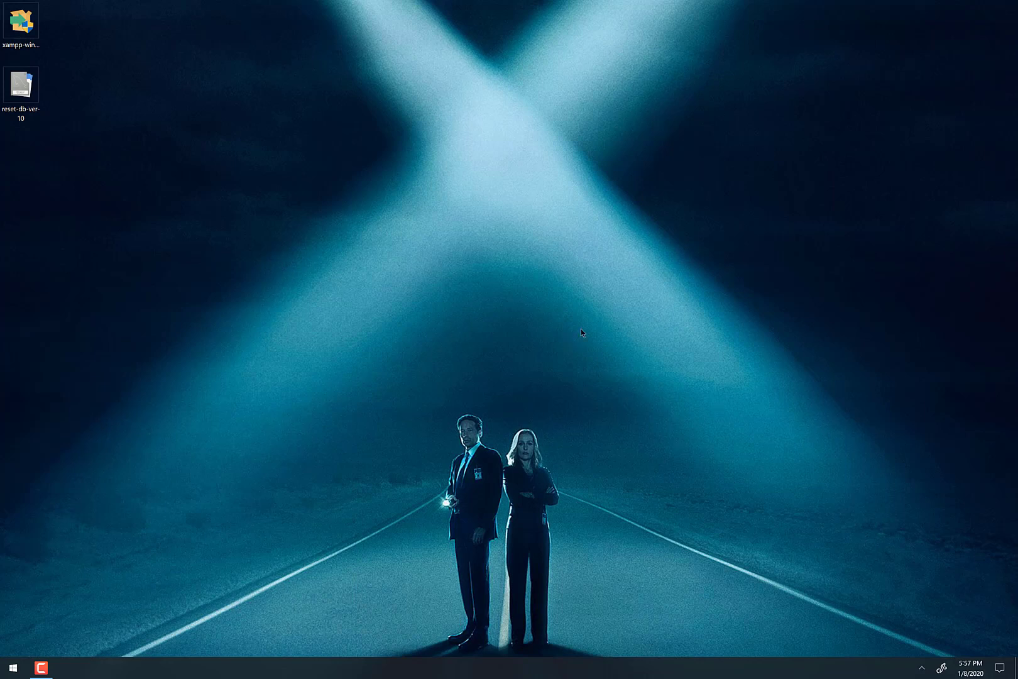
pyautogui.press('super+e')
pyautogui.scroll(-4, 201, 358)
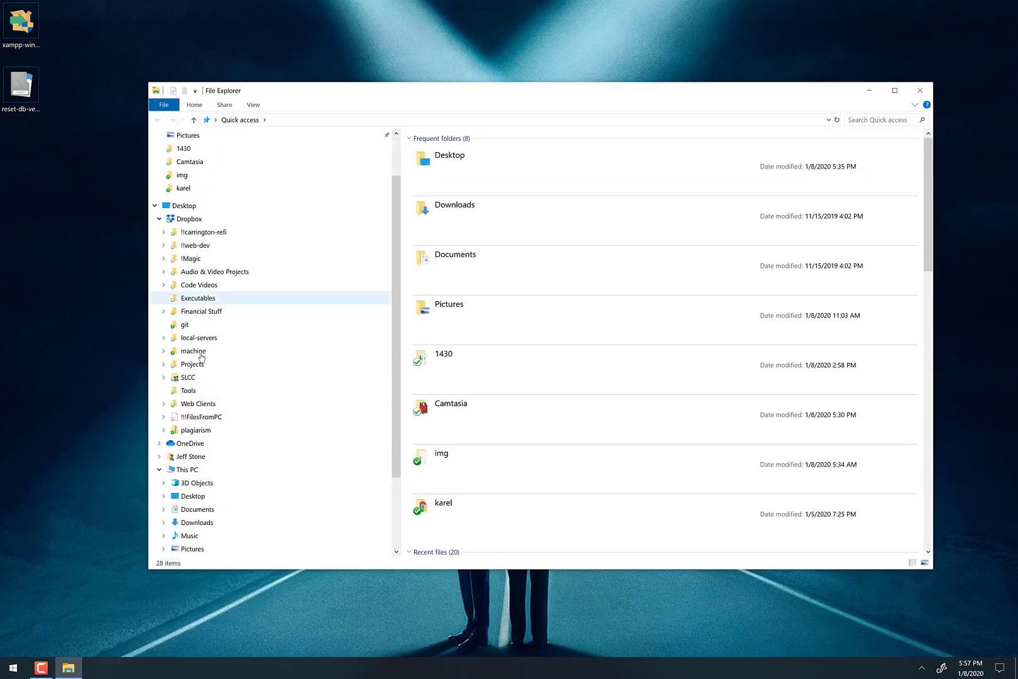
pyautogui.scroll(-1, 201, 358)
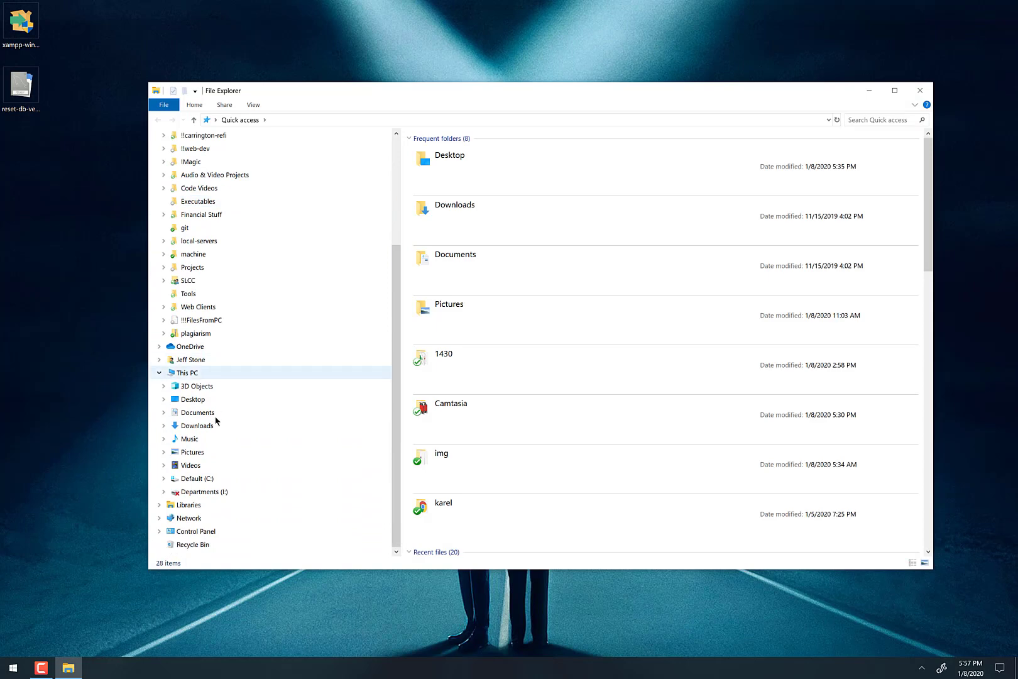
pyautogui.click(198, 478)
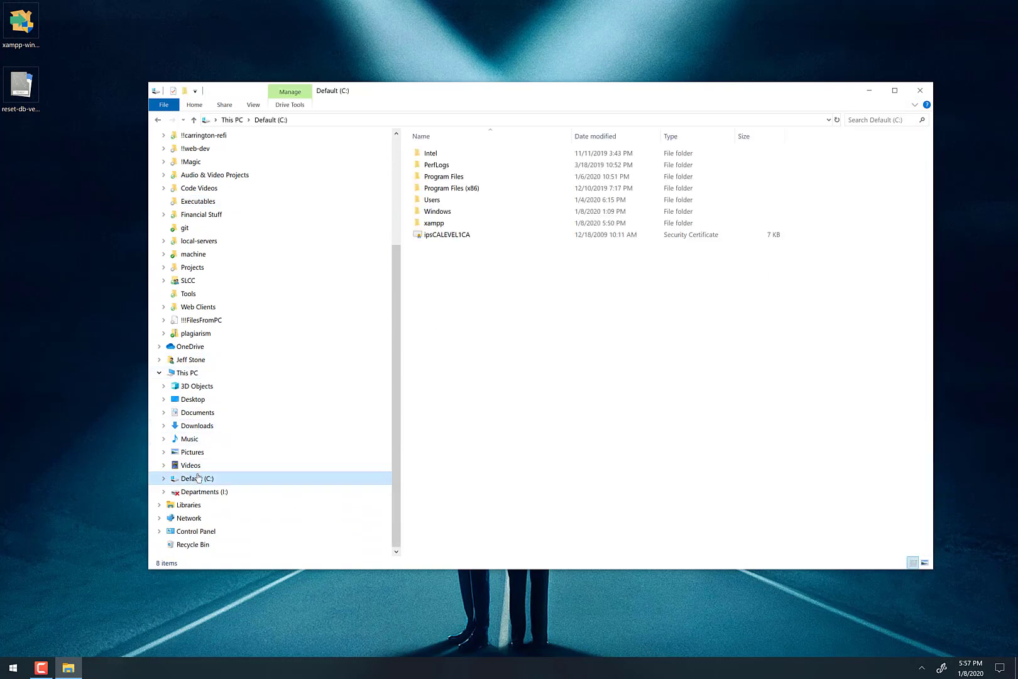
pyautogui.doubleClick(432, 224)
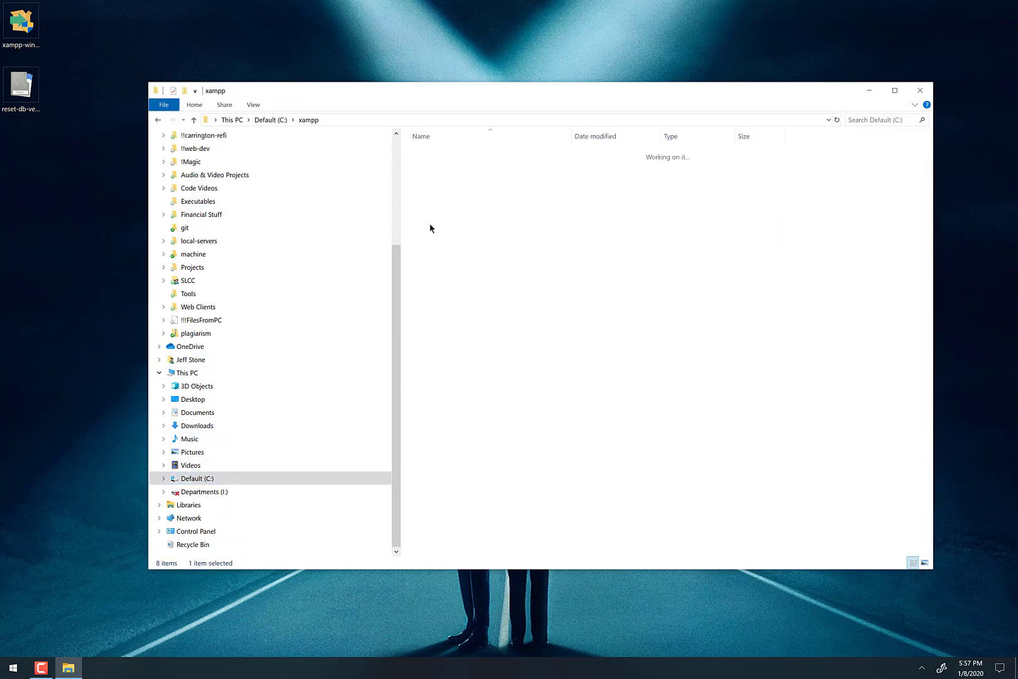
# - Pin the xampp-control application to Start
pyautogui.scroll(-5, 483, 377)
pyautogui.scroll(-1, 482, 379)
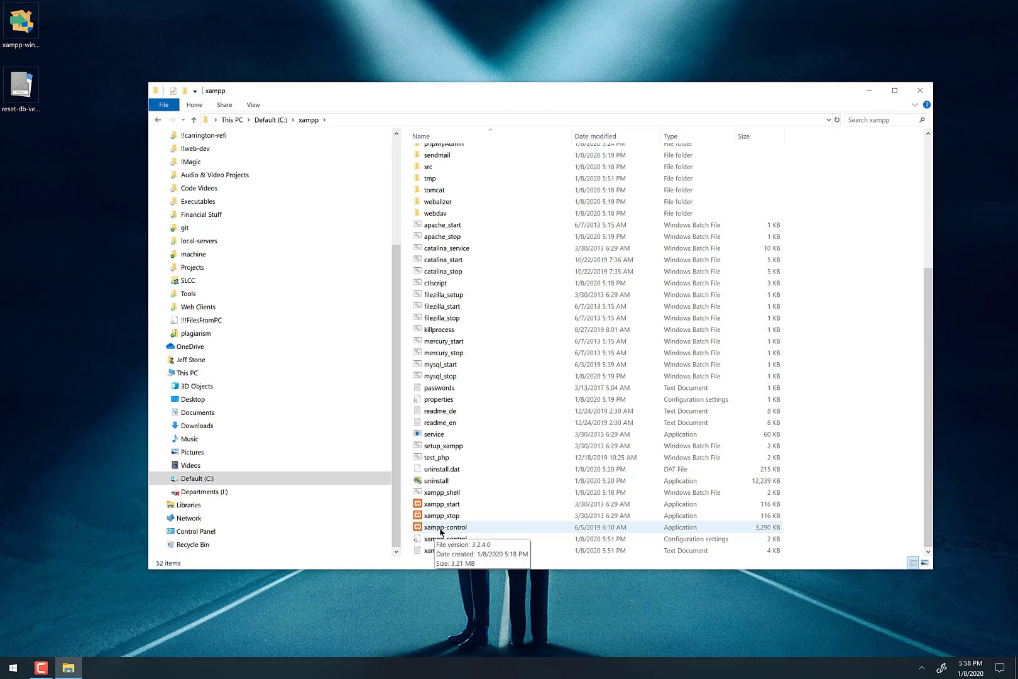
pyautogui.click(441, 531)
pyautogui.rightClick(441, 532)
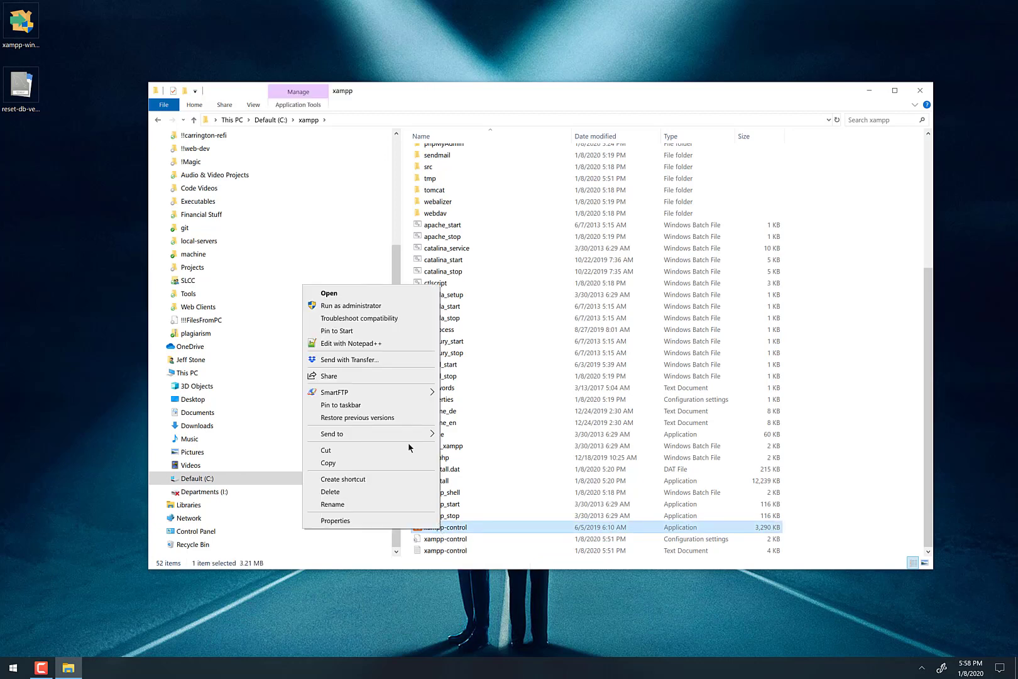
pyautogui.click(341, 332)
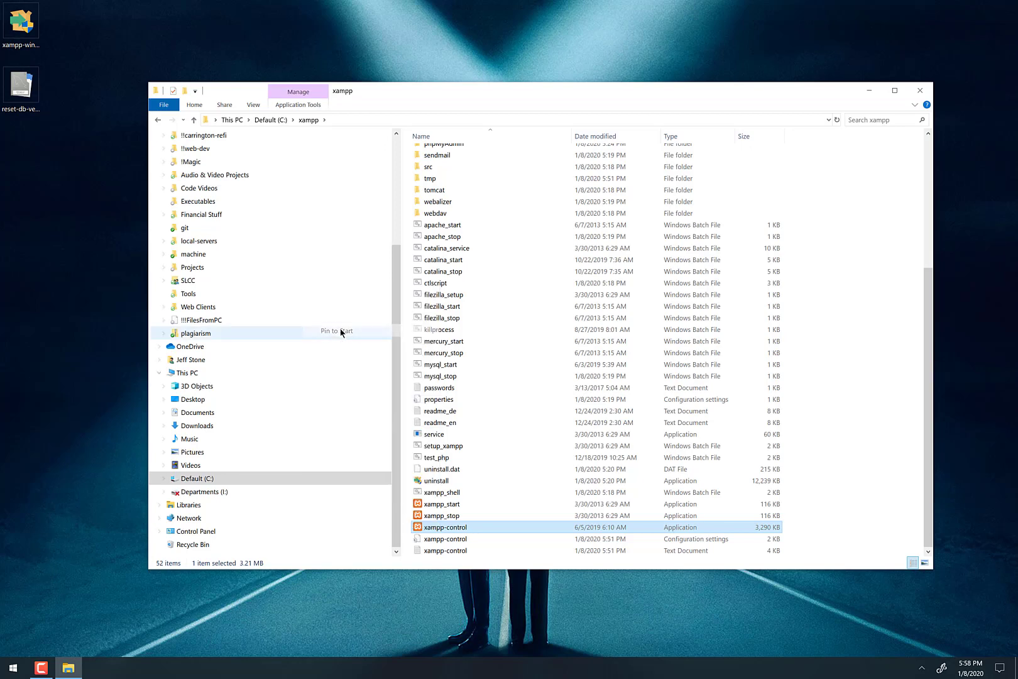
# - Verify the new xampp-control tile in Start, then close File Explorer
pyautogui.click(12, 671)
pyautogui.scroll(-2, 263, 566)
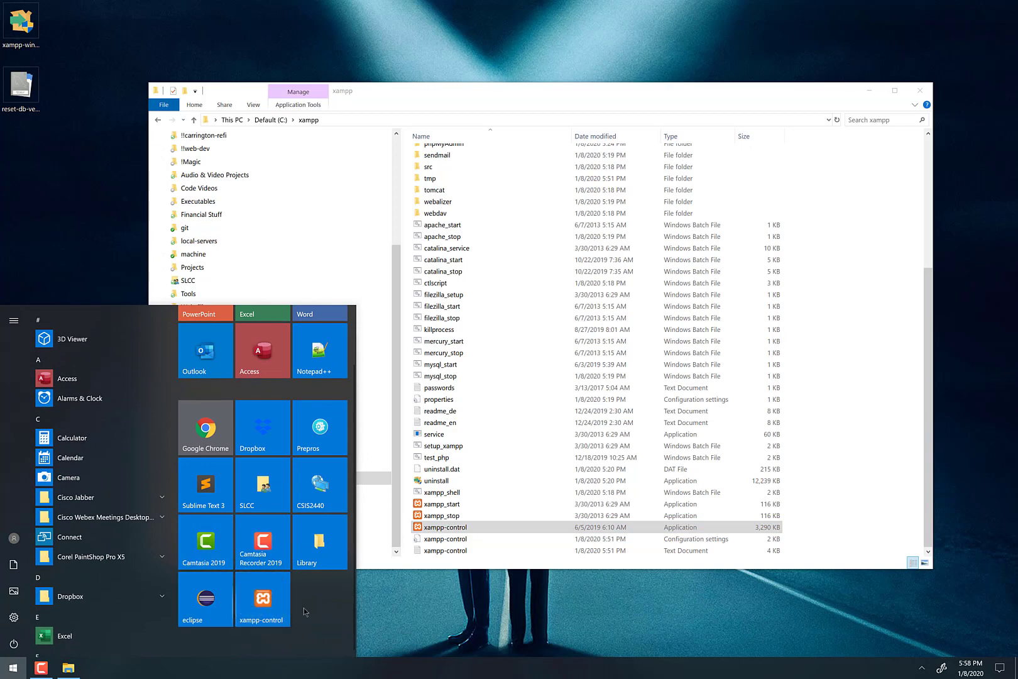
pyautogui.click(261, 613)
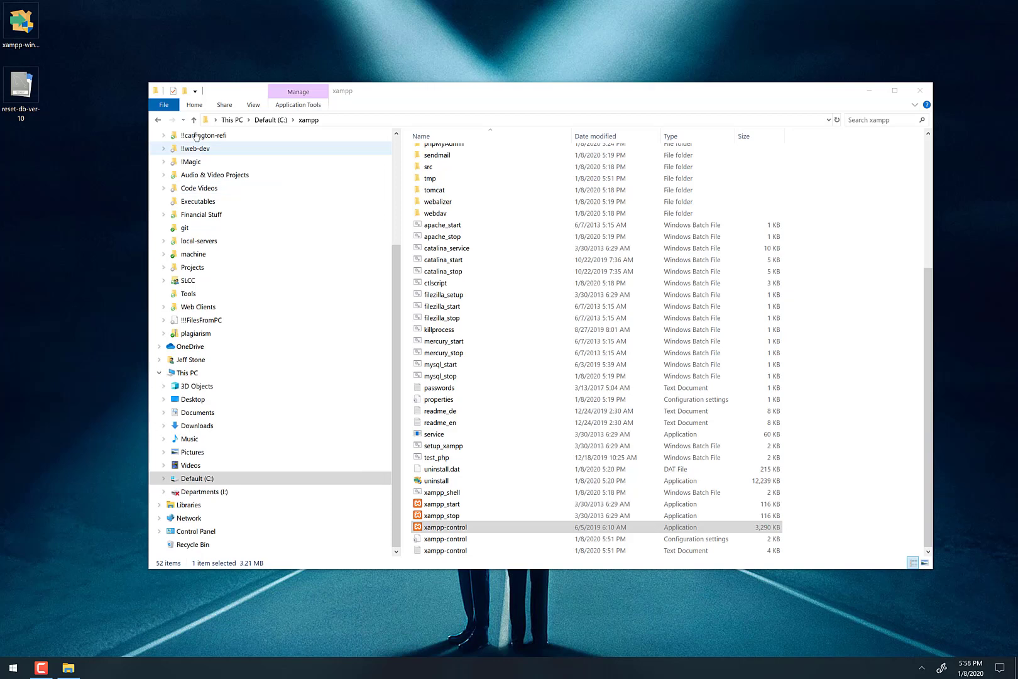
pyautogui.click(919, 91)
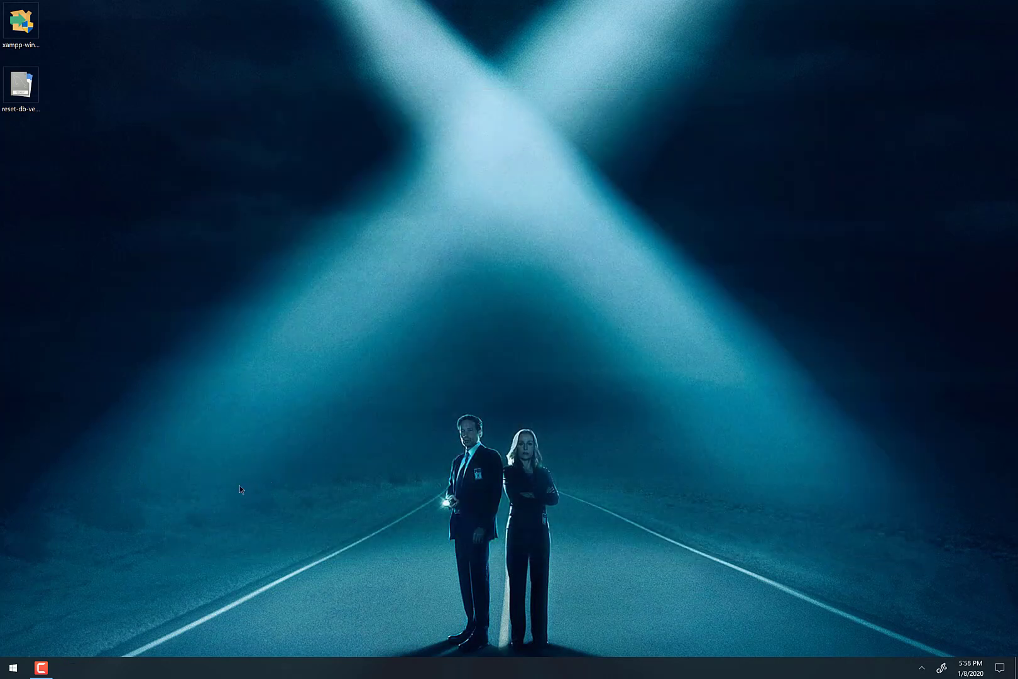
# - Launch XAMPP Control Panel from its Start tile so Apache and MySQL autostart, then close its window
pyautogui.press('super')
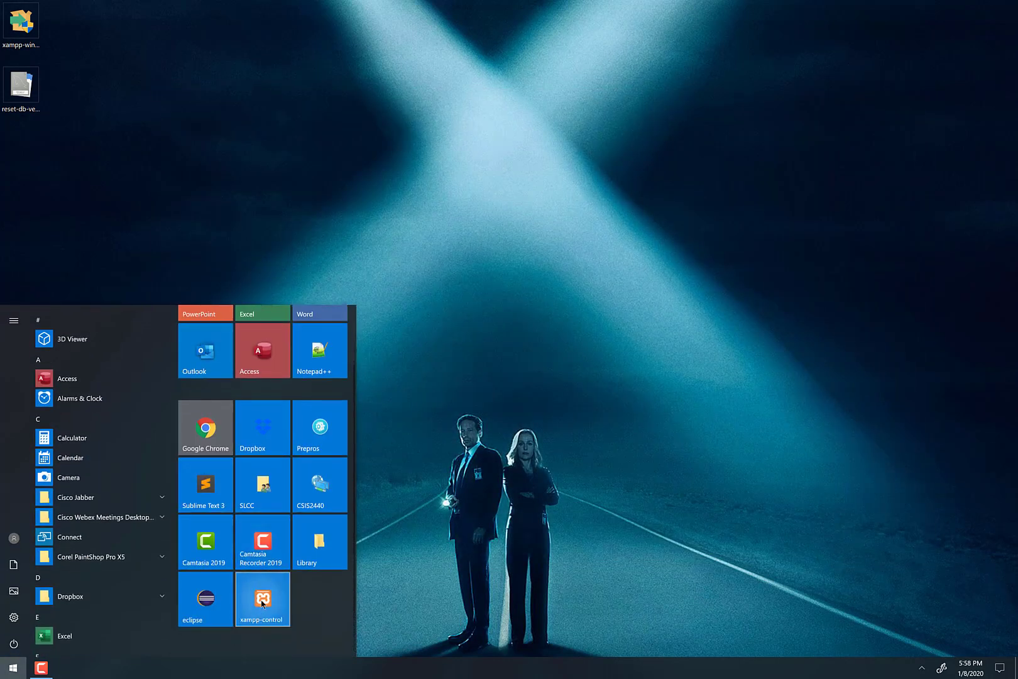
pyautogui.click(262, 602)
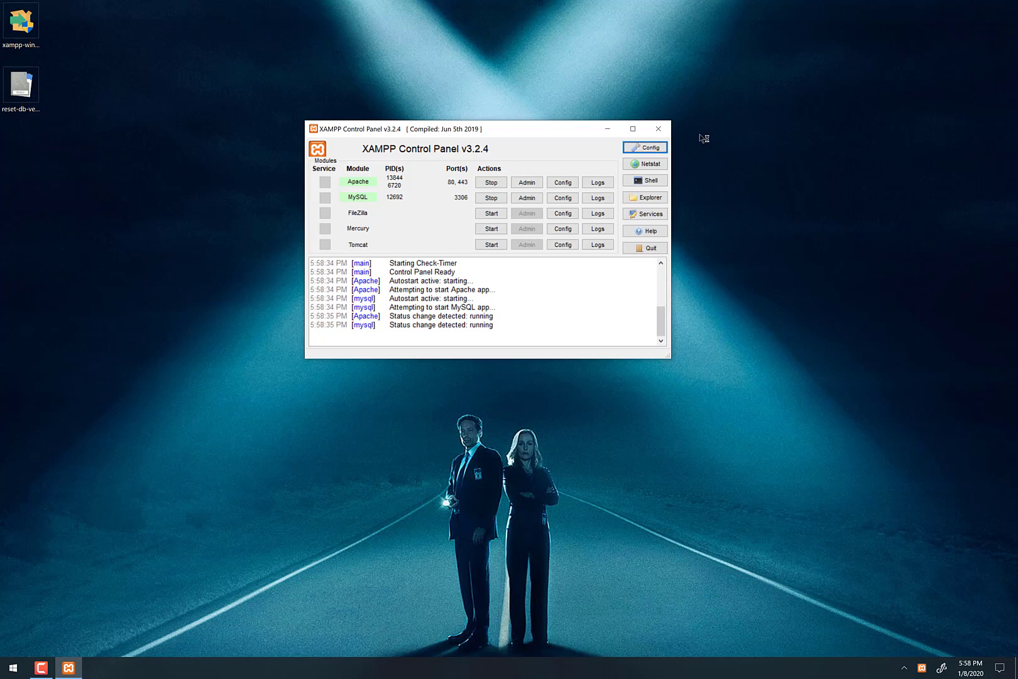
pyautogui.click(659, 129)
pyautogui.click(659, 130)
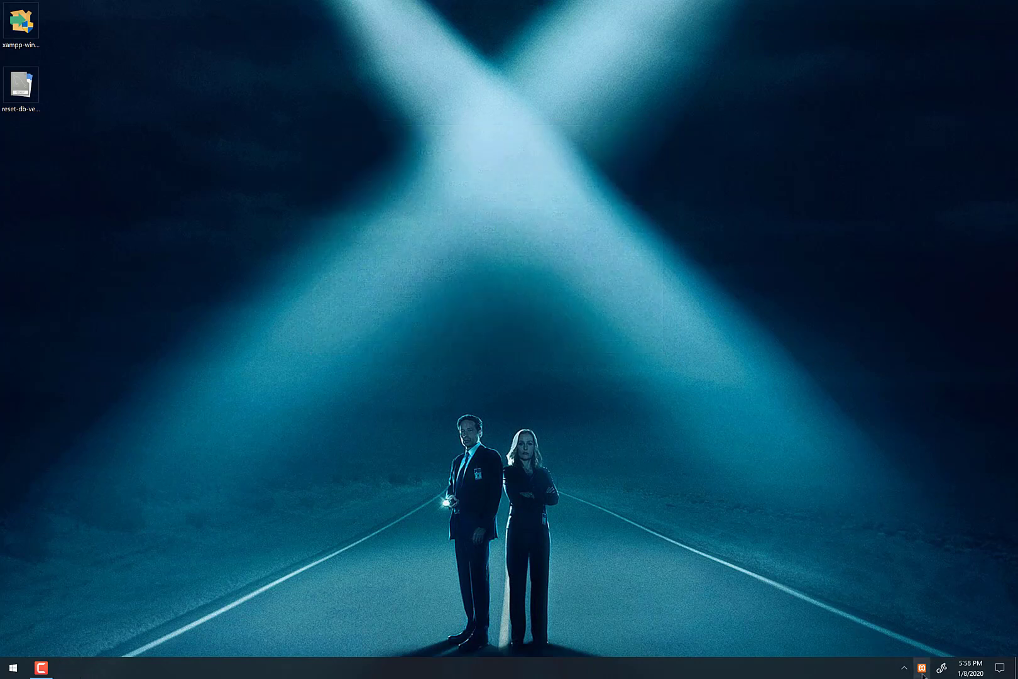
# - Move the XAMPP tray icon into hidden icons and run mysql to reach the MariaDB 10.4.11 prompt
pyautogui.moveTo(922, 667)
pyautogui.mouseDown()
pyautogui.moveTo(894, 654)
pyautogui.moveTo(905, 670)
pyautogui.mouseUp()
pyautogui.press('super+r')
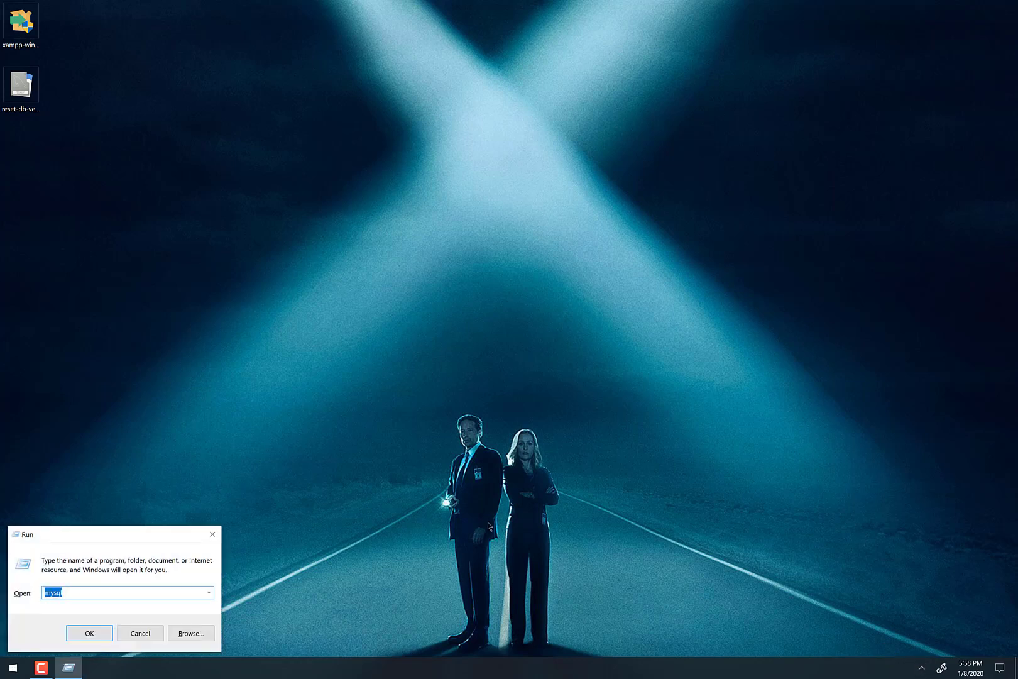
pyautogui.press('Return')
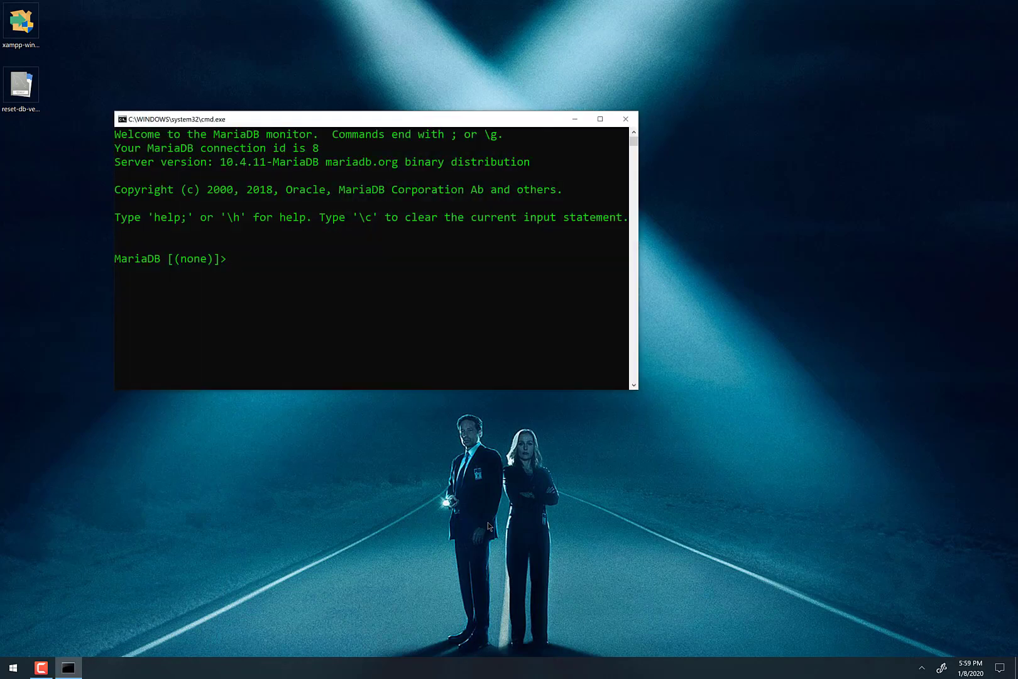